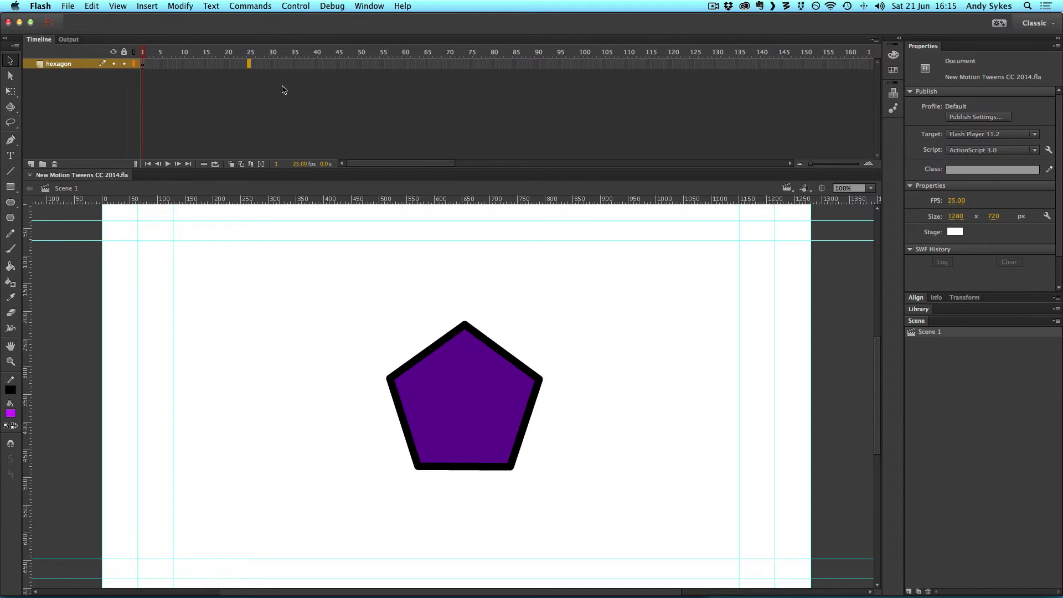
- Extend the hexagon layer to frame 25 and turn the span into a motion tween
{"action": "key", "text": "F5"}
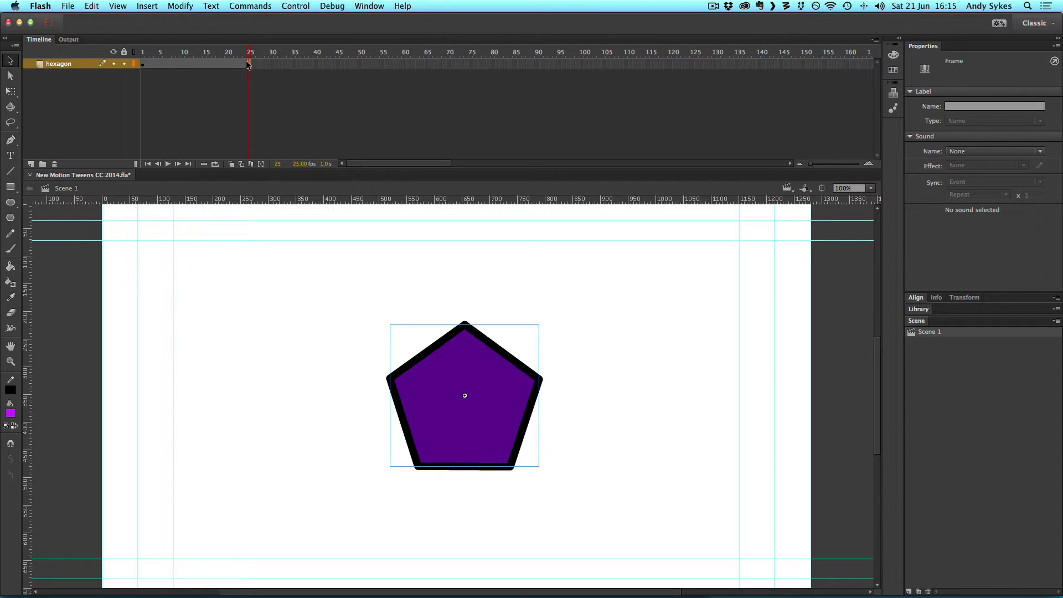
{"action": "right_click", "coordinate": [186, 65]}
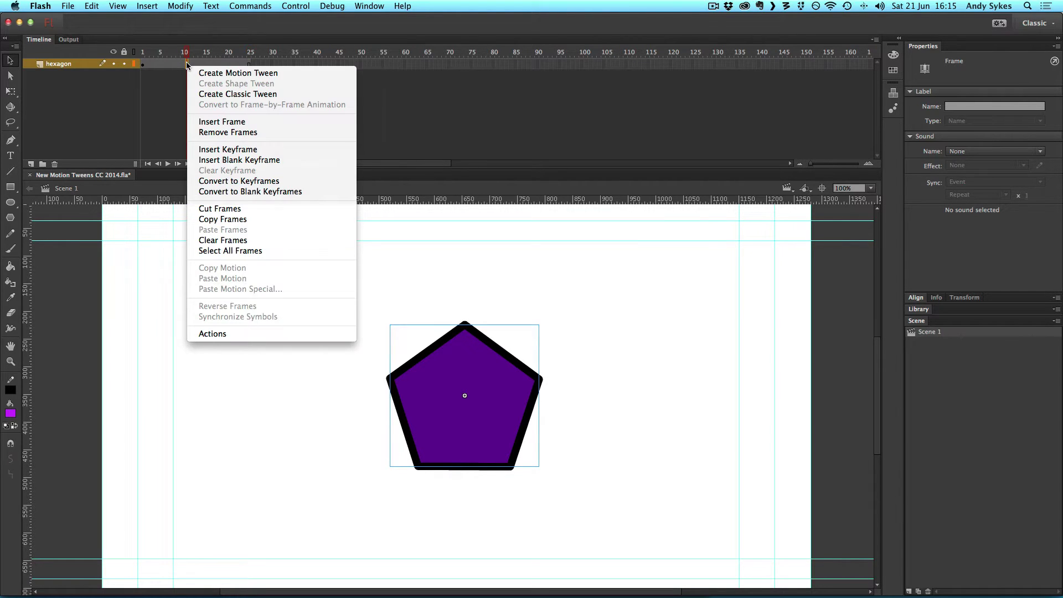
{"action": "left_click", "coordinate": [232, 74]}
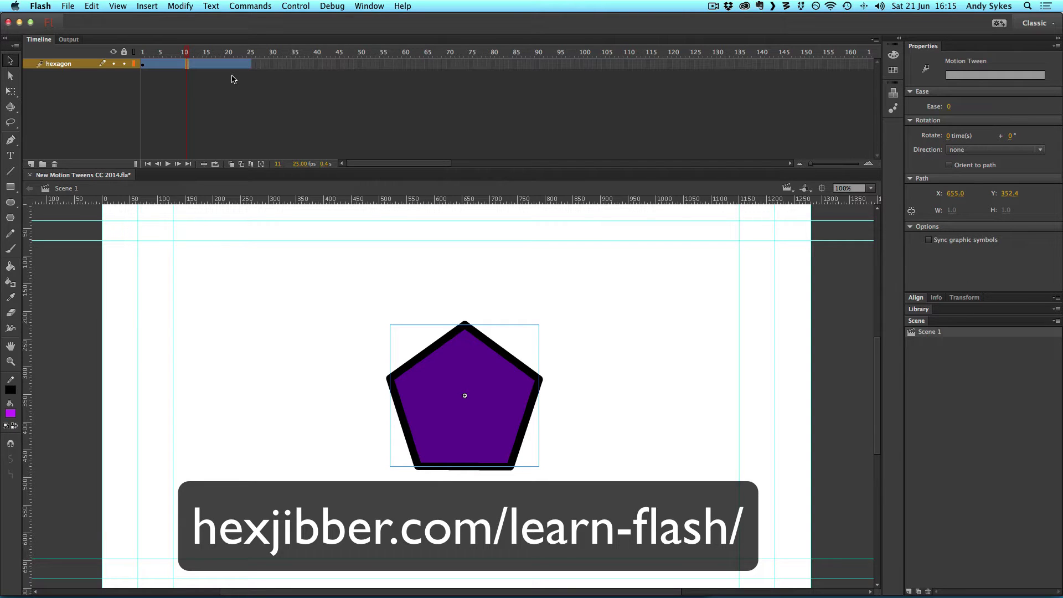
- At frame 25, move the pentagon to the stage's right side and preview the tween
{"action": "left_click", "coordinate": [231, 52]}
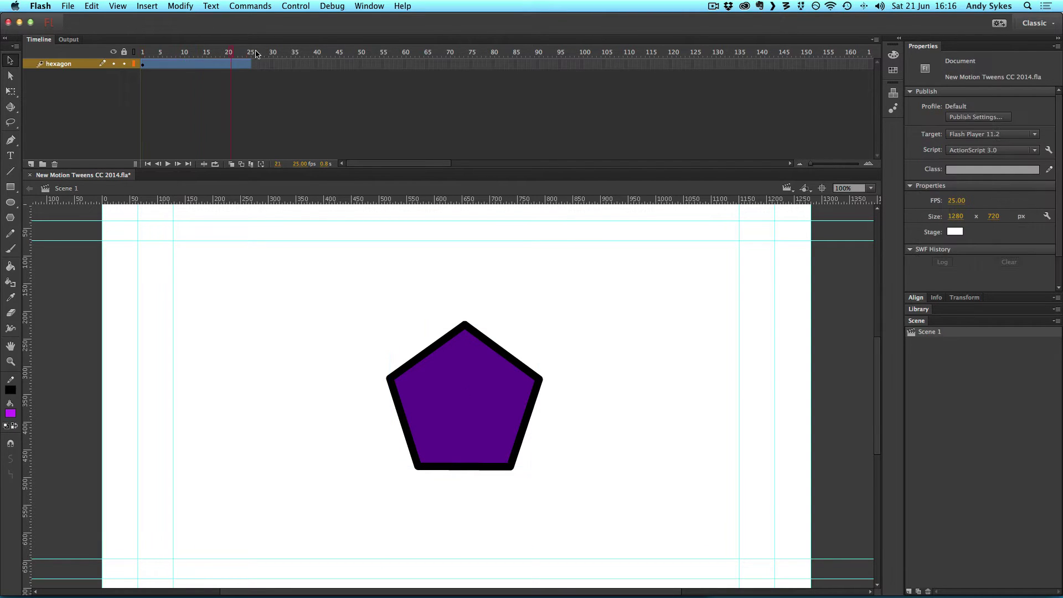
{"action": "left_click", "coordinate": [257, 52]}
{"action": "left_click", "coordinate": [235, 78]}
{"action": "mouse_move", "coordinate": [450, 392]}
{"action": "left_mouse_down"}
{"action": "mouse_move", "coordinate": [676, 373]}
{"action": "mouse_move", "coordinate": [703, 384]}
{"action": "left_mouse_up"}
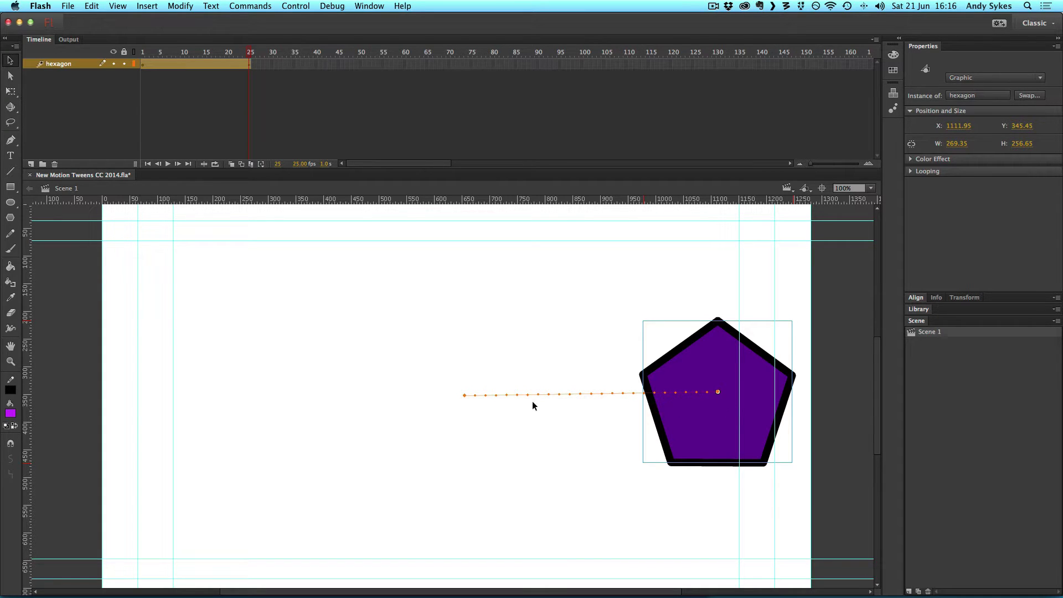
{"action": "left_click", "coordinate": [251, 63]}
{"action": "key", "text": "Return"}
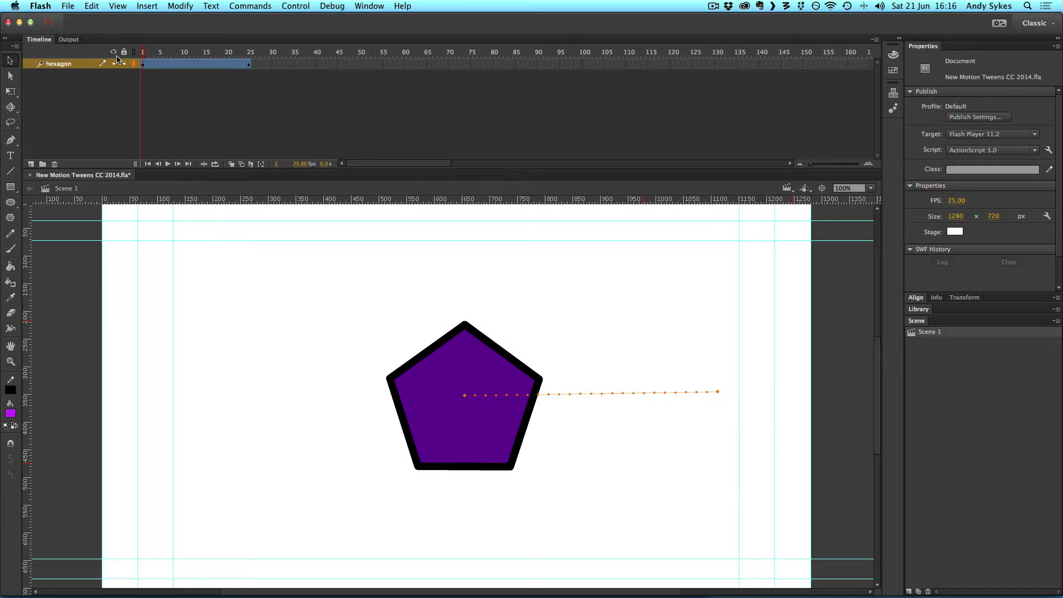
- Drag the motion path's start point to the stage's left edge and rewind to frame 1
{"action": "left_click", "coordinate": [593, 396]}
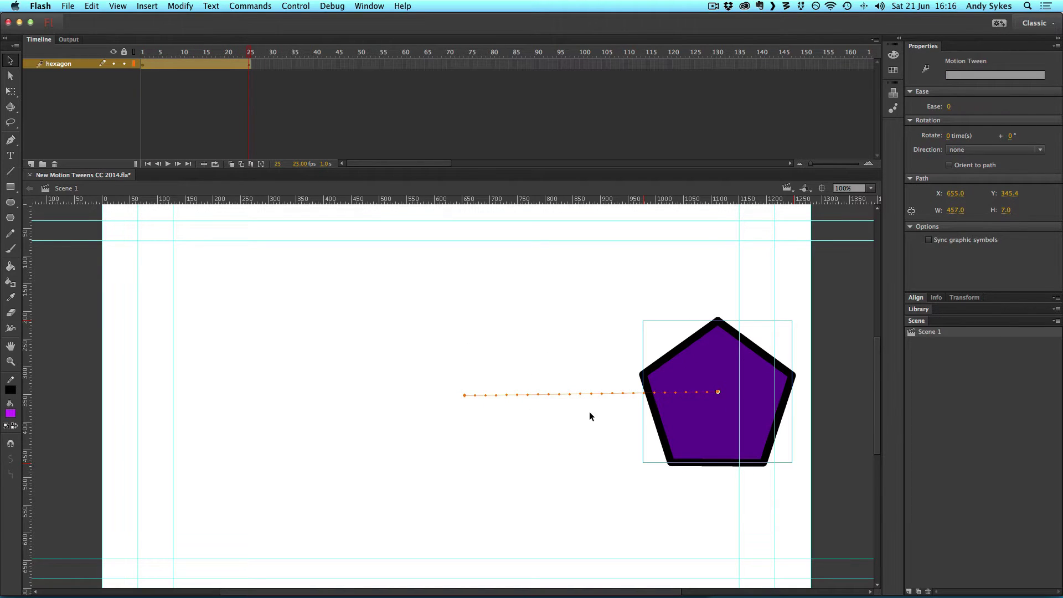
{"action": "left_click", "coordinate": [589, 412]}
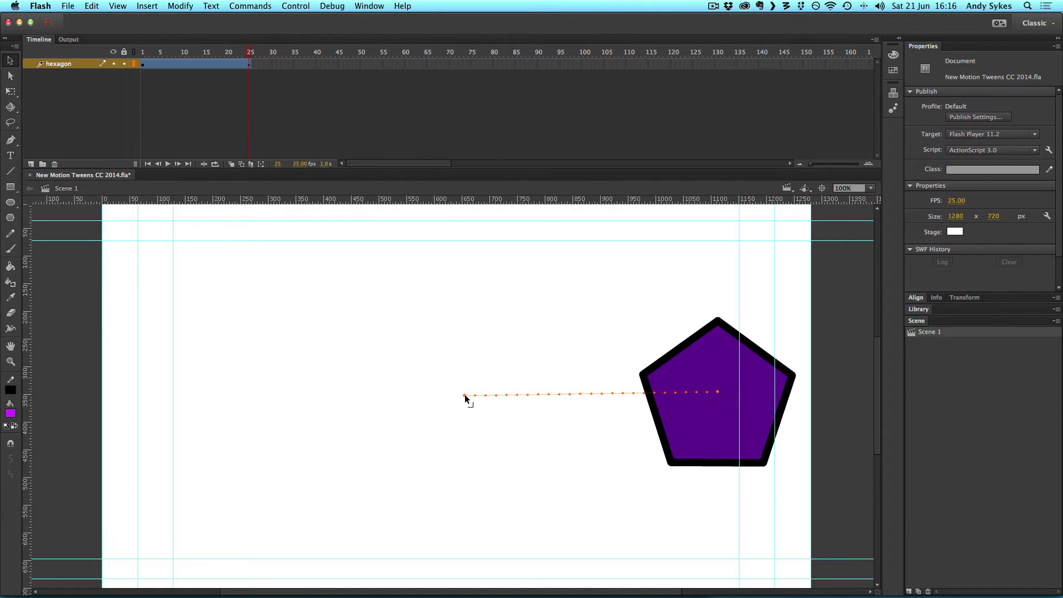
{"action": "left_click_drag", "start_coordinate": [464, 395], "coordinate": [152, 402]}
{"action": "left_click_drag", "start_coordinate": [235, 51], "coordinate": [122, 71]}
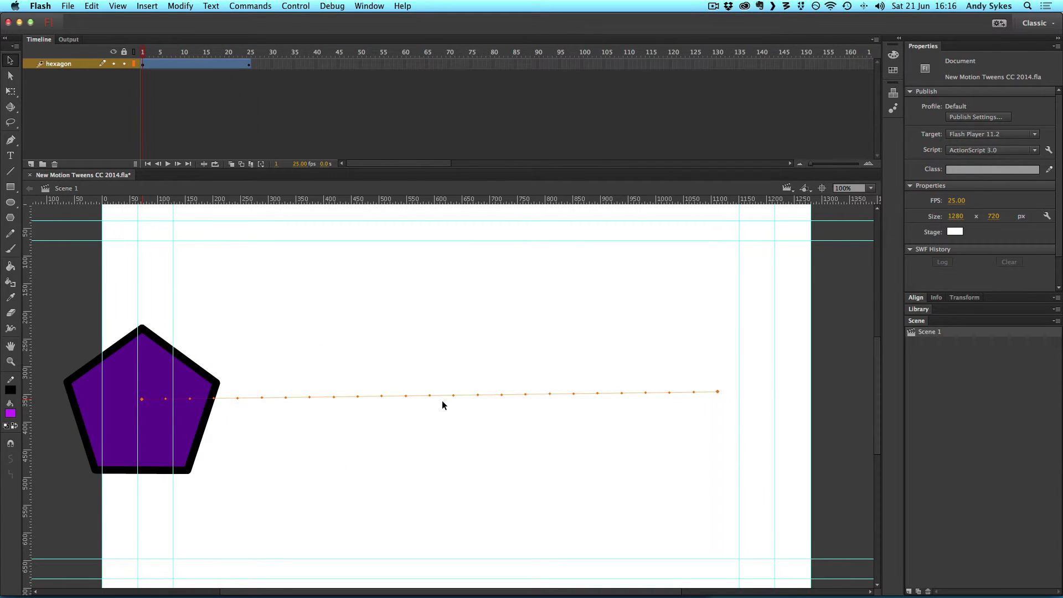
- Bend the motion path into an upward arc, preview it, then pull it into a downward sag
{"action": "left_click_drag", "start_coordinate": [445, 397], "coordinate": [356, 283]}
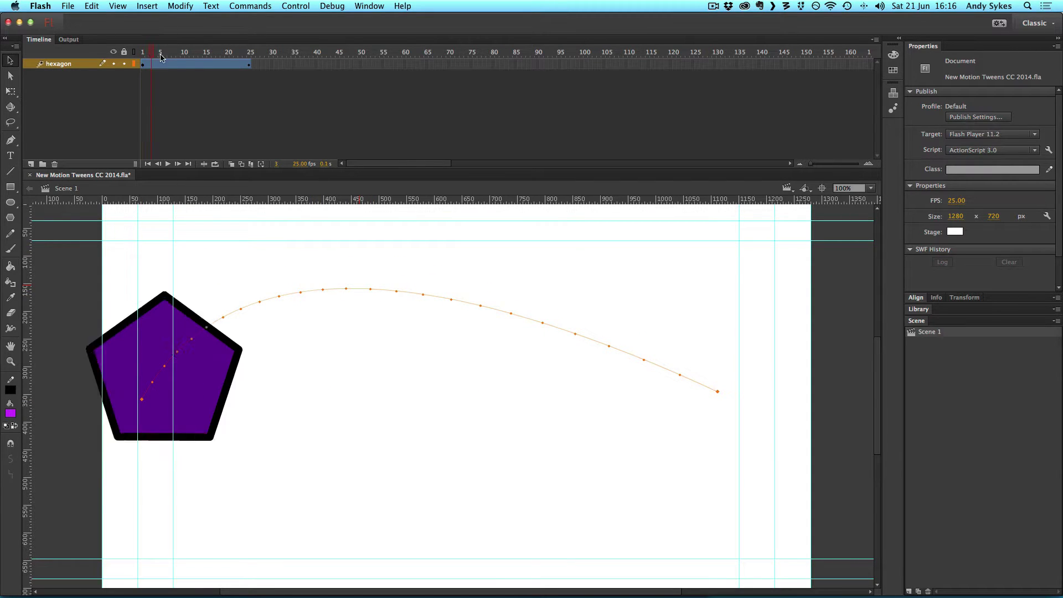
{"action": "left_click_drag", "start_coordinate": [154, 61], "coordinate": [64, 108]}
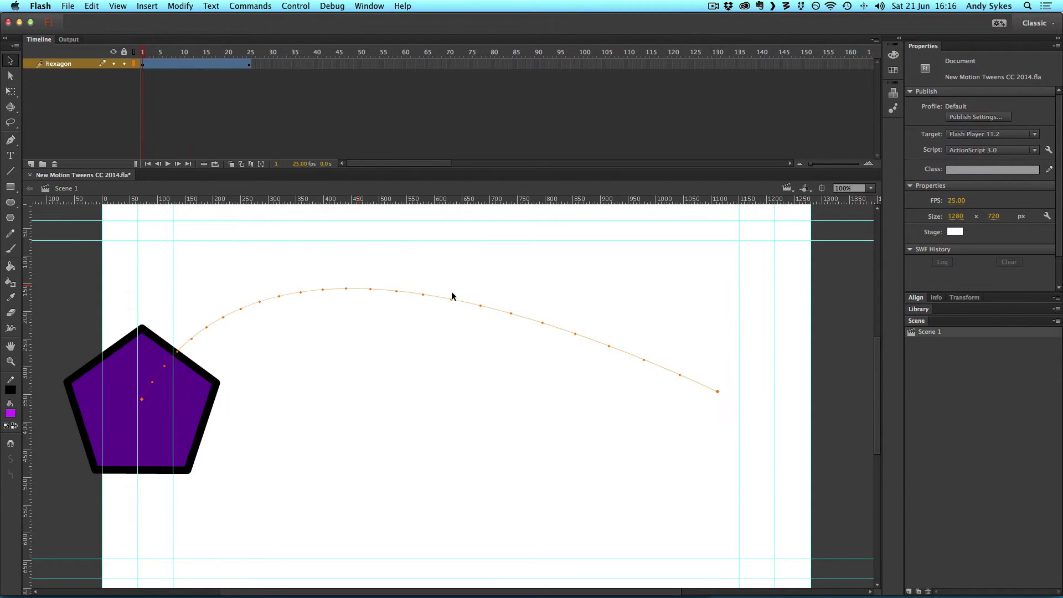
{"action": "left_click_drag", "start_coordinate": [454, 297], "coordinate": [565, 521]}
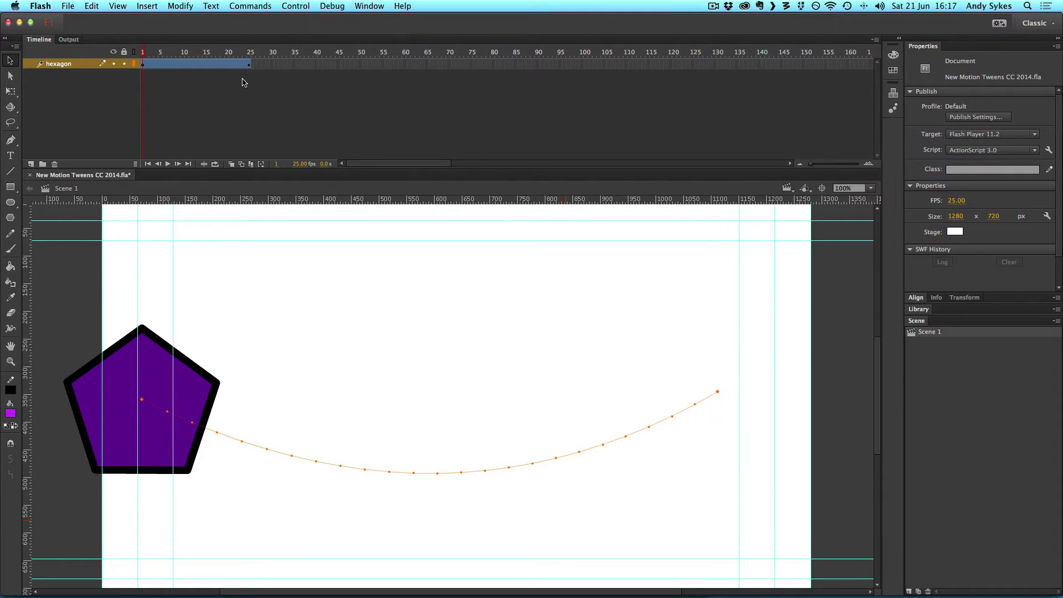
- Open the tween's Motion Editor and graph Location X and Y together over frames 1–25
{"action": "left_click", "coordinate": [185, 65]}
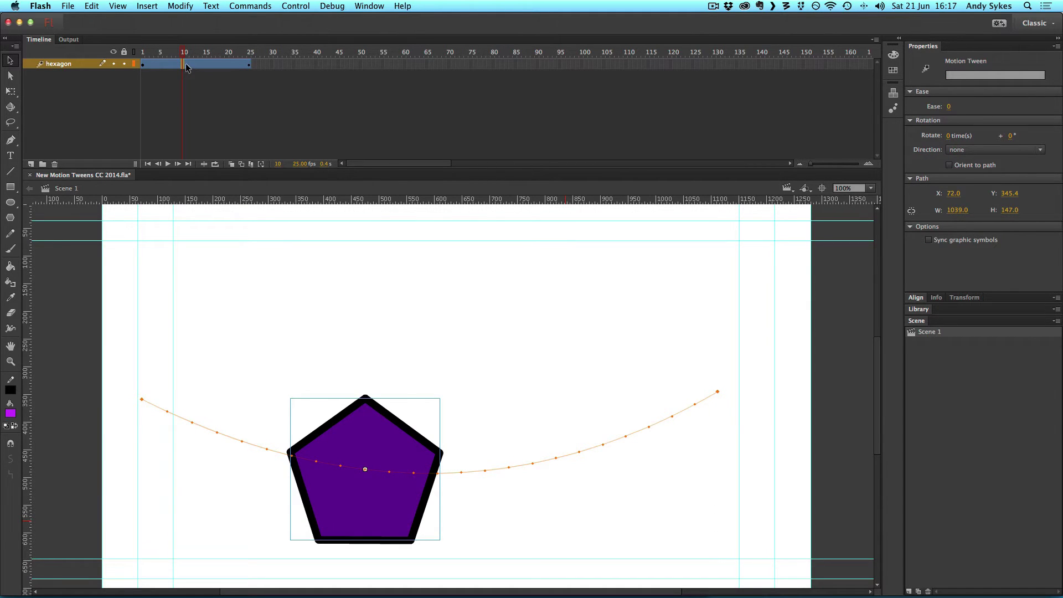
{"action": "double_click", "coordinate": [186, 65]}
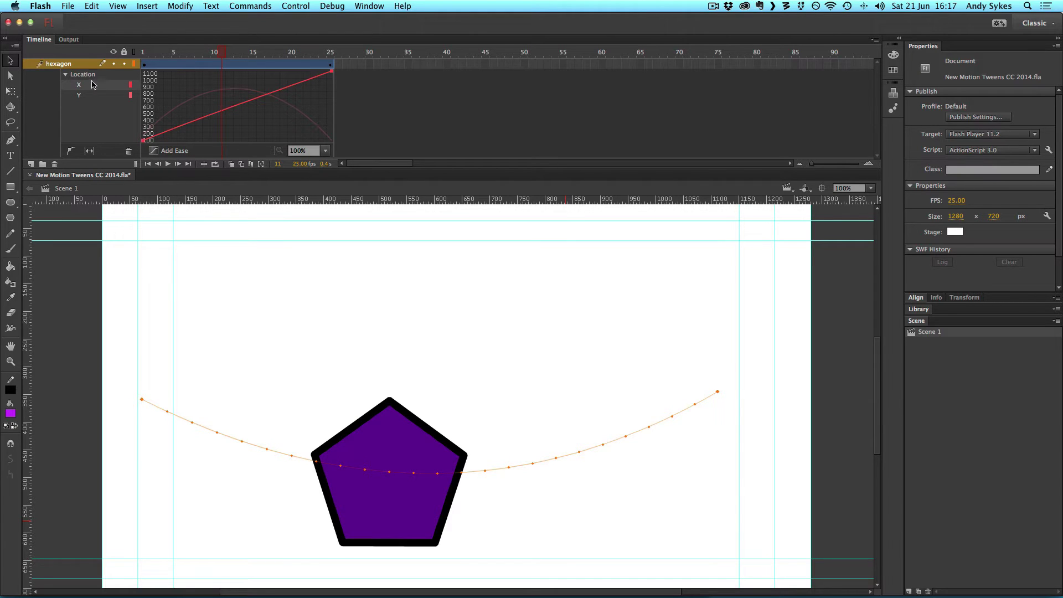
{"action": "left_click", "coordinate": [81, 97]}
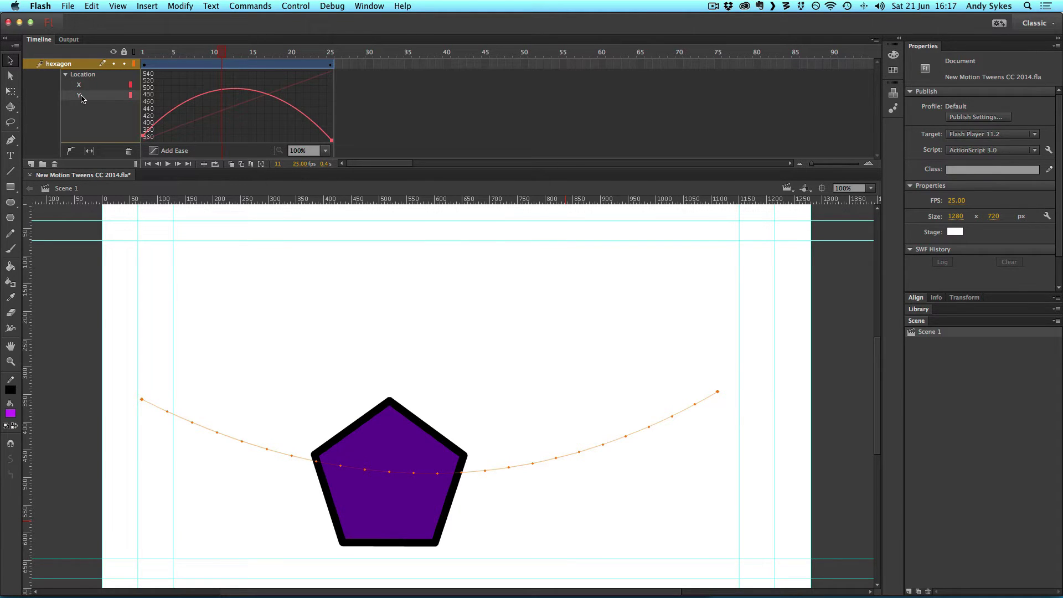
{"action": "left_click", "coordinate": [84, 86]}
{"action": "left_click", "coordinate": [85, 96]}
{"action": "left_click", "coordinate": [85, 87]}
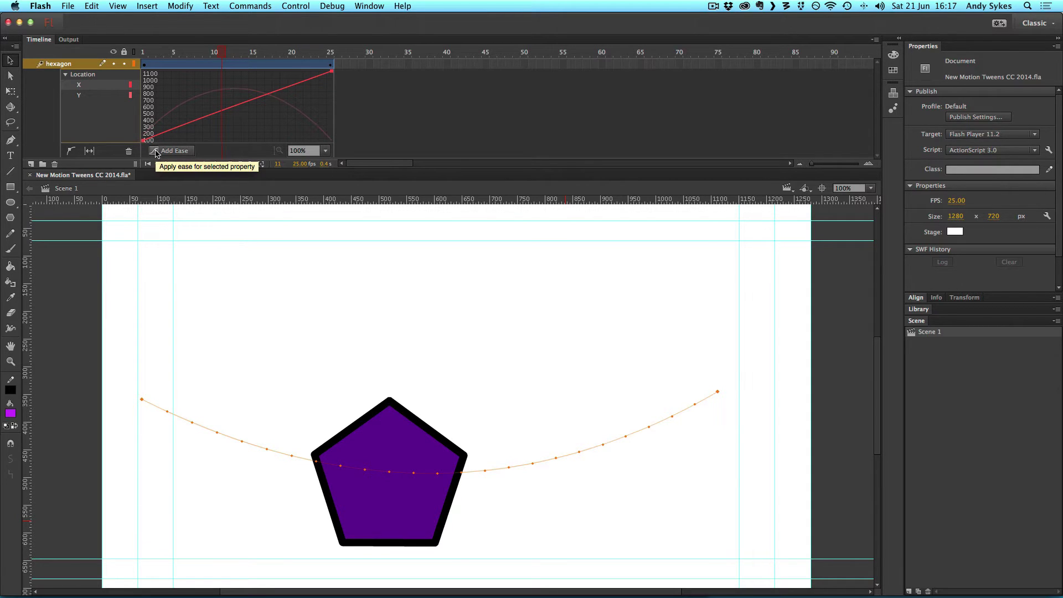
{"action": "left_click", "coordinate": [87, 78]}
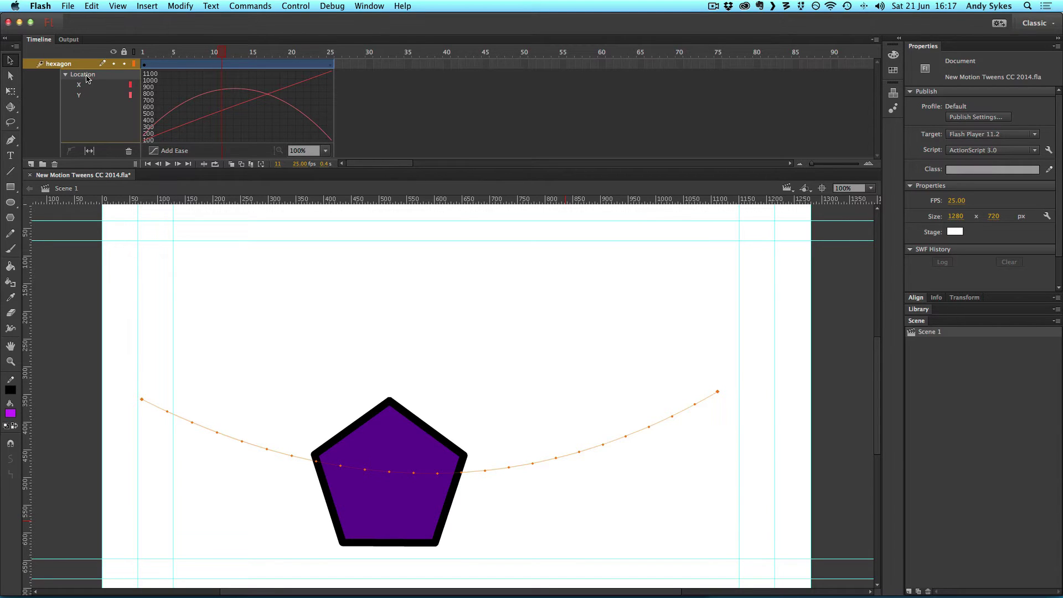
- Give Location a Simple (Fastest) ease and play the tween to preview it
{"action": "left_click", "coordinate": [154, 151]}
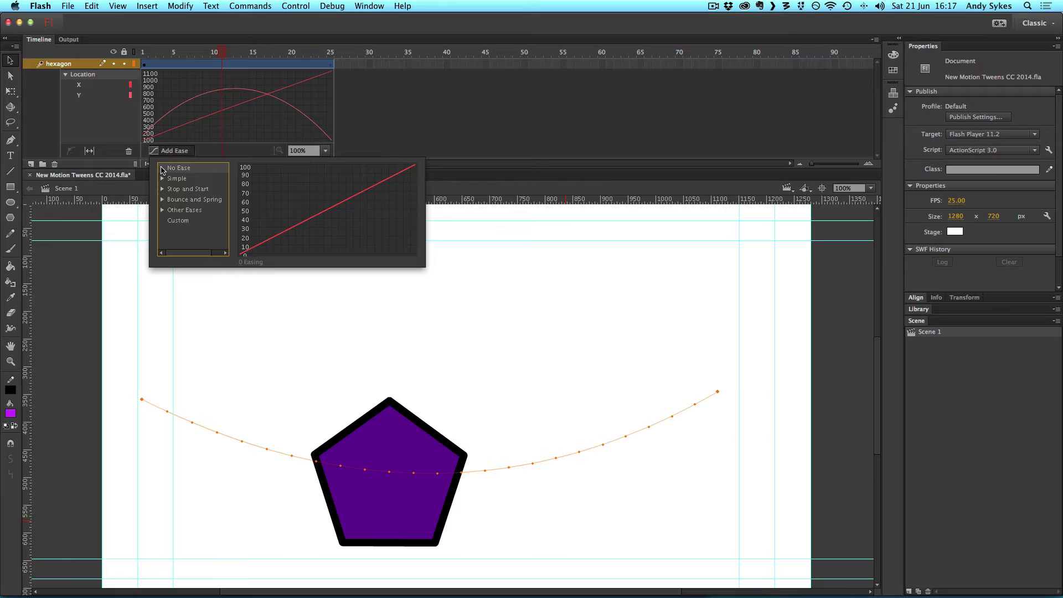
{"action": "left_click", "coordinate": [162, 180]}
{"action": "left_click", "coordinate": [163, 180]}
{"action": "left_click", "coordinate": [163, 180]}
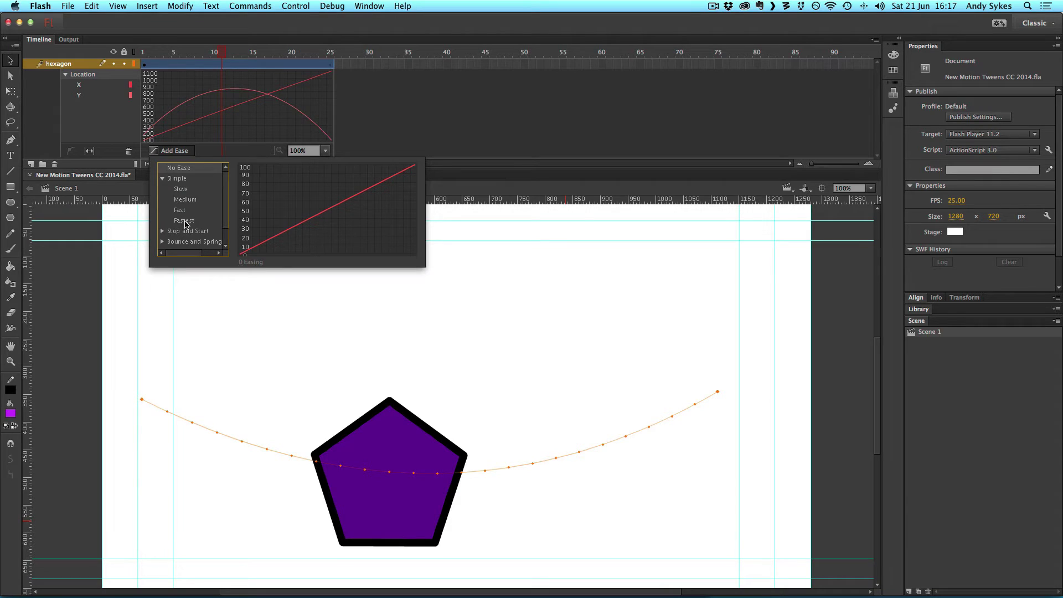
{"action": "left_click", "coordinate": [184, 221]}
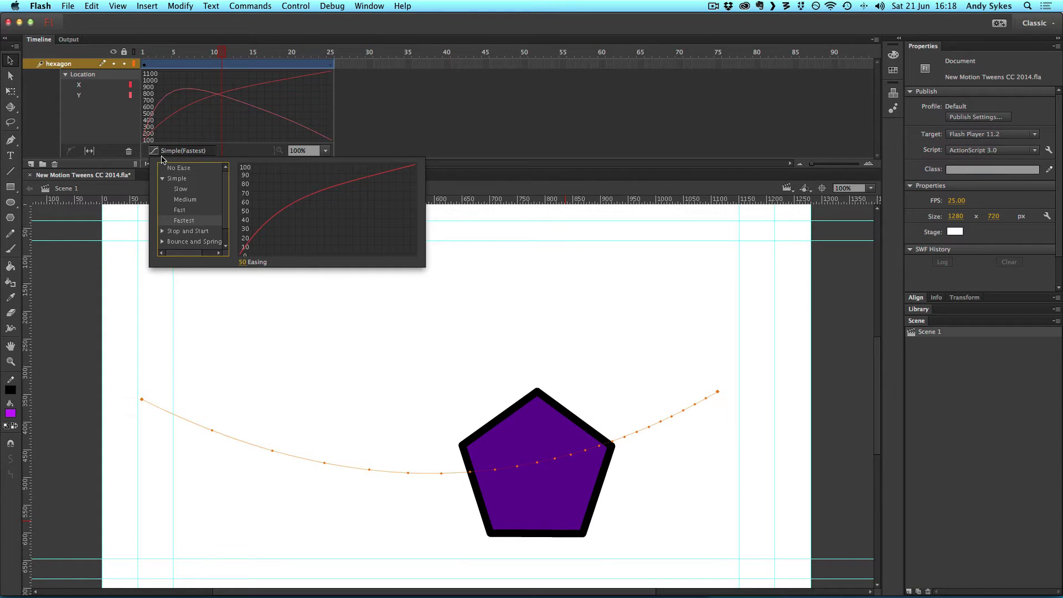
{"action": "left_click", "coordinate": [119, 252]}
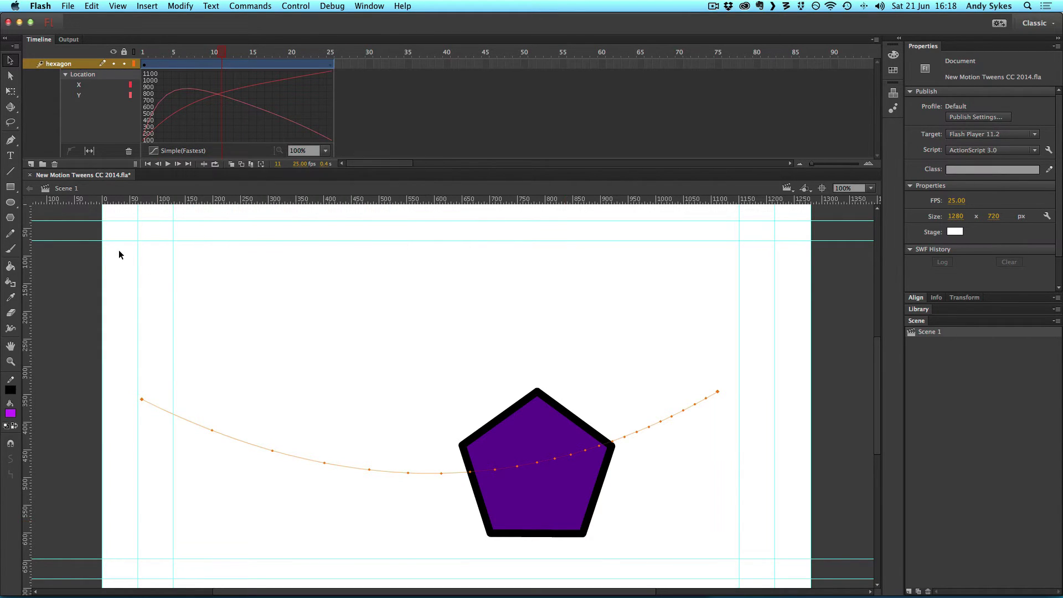
{"action": "key", "text": "Return"}
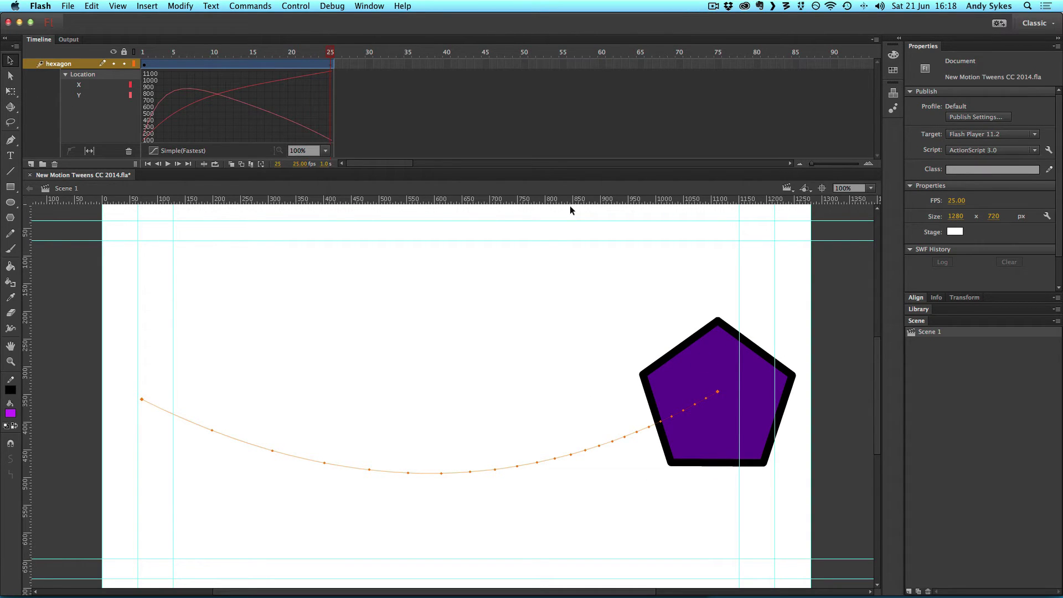
- Set the tween to rotate the pentagon 3 times clockwise
{"action": "left_click", "coordinate": [143, 64]}
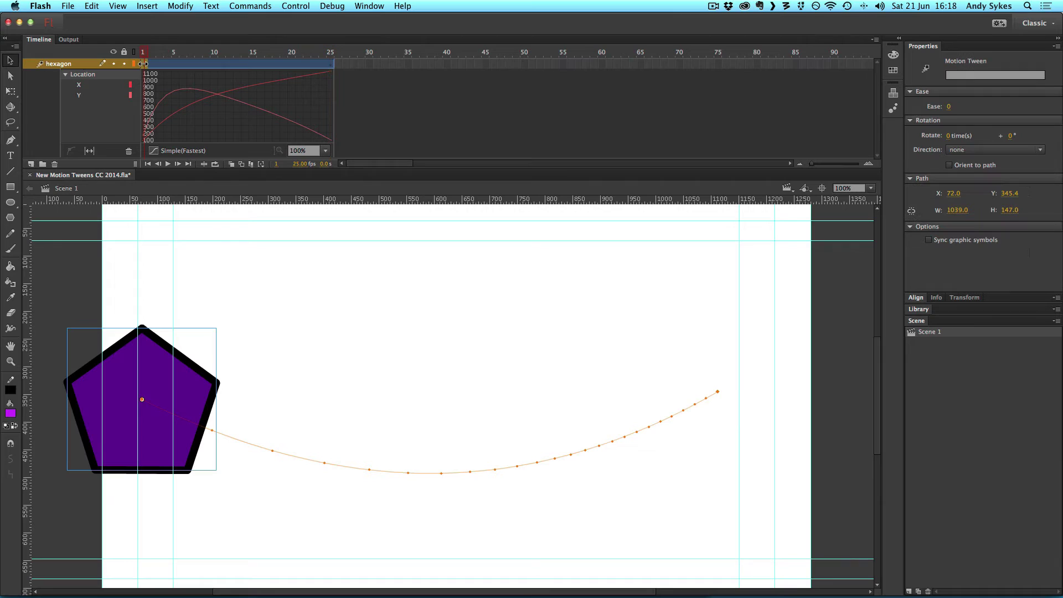
{"action": "left_click", "coordinate": [950, 136]}
{"action": "type", "text": "3"}
{"action": "key", "text": "Return"}
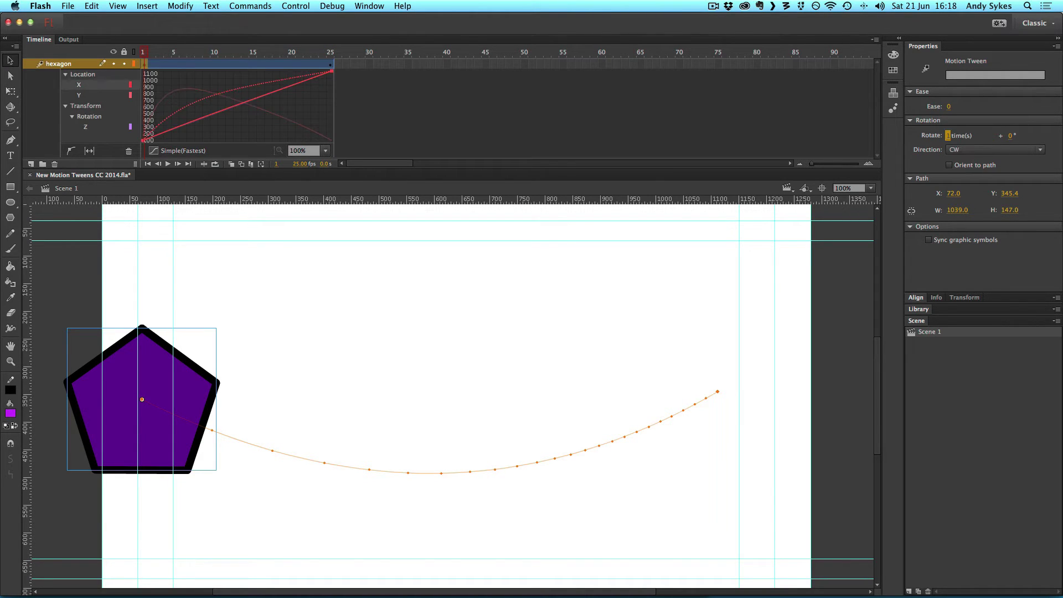
- Apply a Bounce and Spring > Spring ease to Rotation and preview the spin
{"action": "left_click", "coordinate": [97, 116]}
{"action": "left_click", "coordinate": [96, 117]}
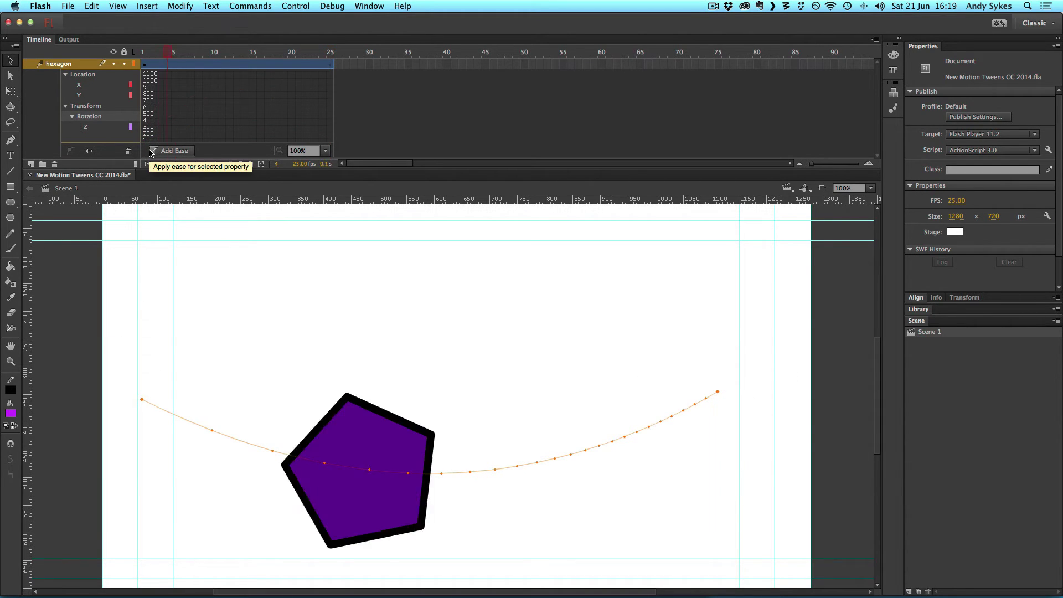
{"action": "left_click", "coordinate": [151, 152]}
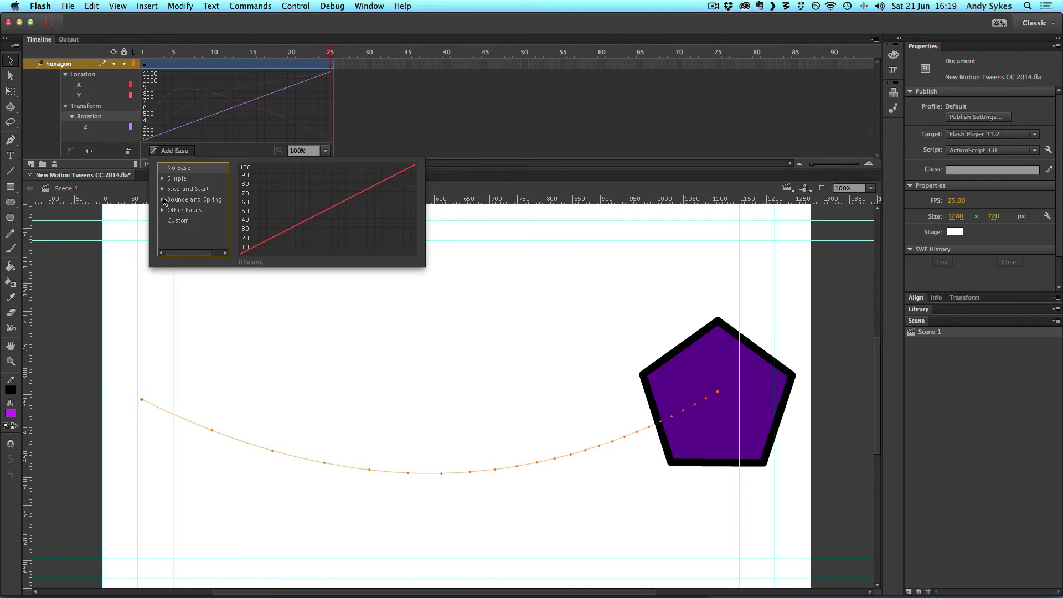
{"action": "left_click", "coordinate": [163, 200]}
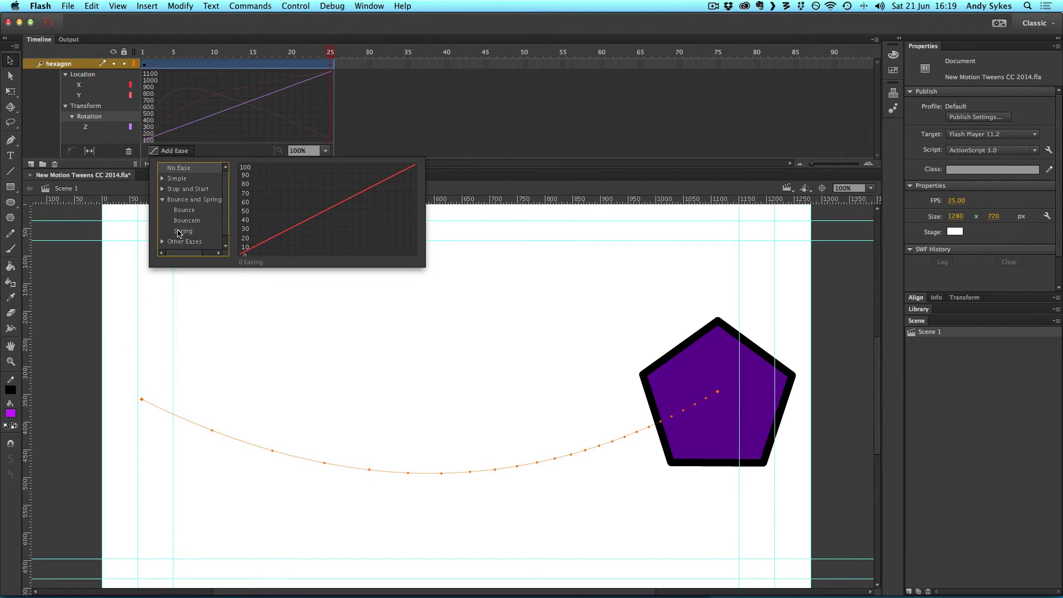
{"action": "left_click", "coordinate": [179, 232]}
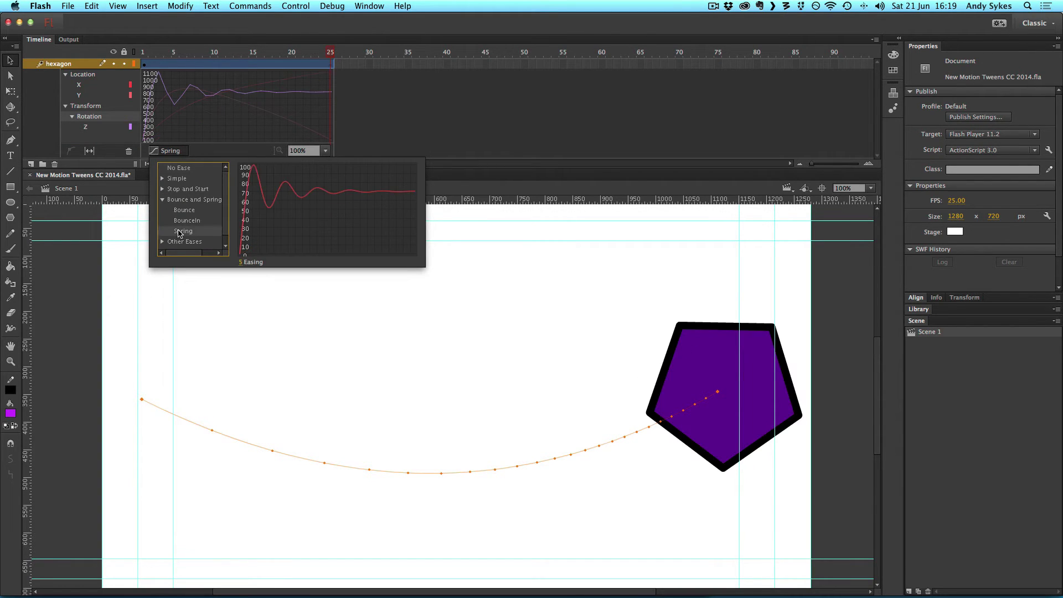
{"action": "left_click", "coordinate": [114, 262]}
{"action": "key", "text": "Return"}
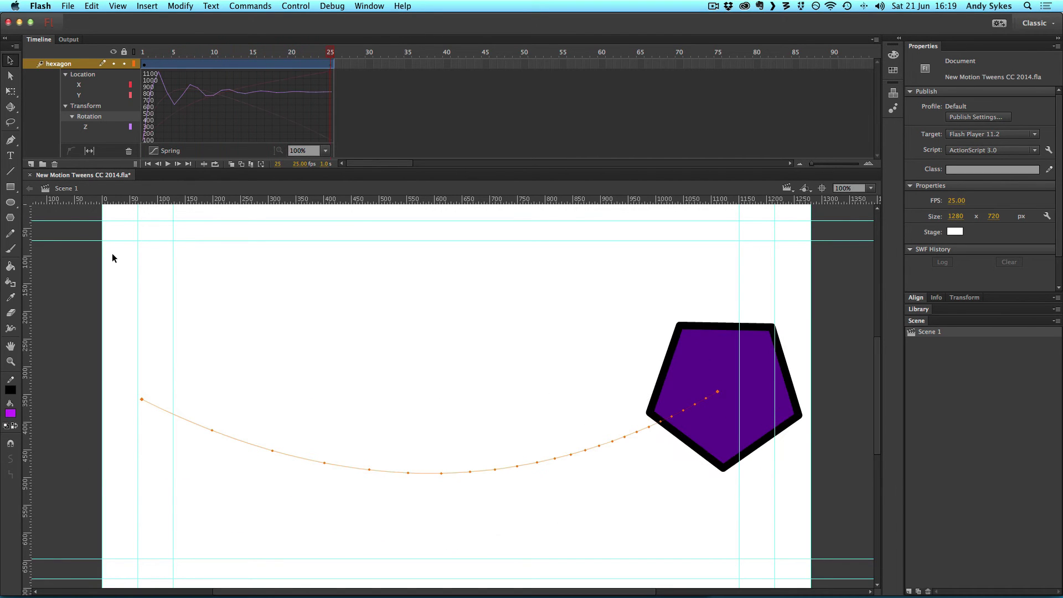
- Replay the animation and inspect the Rotation, Location Y and Location X curves
{"action": "key", "text": "Return"}
{"action": "key", "text": "Return"}
{"action": "key", "text": "Return"}
{"action": "left_click", "coordinate": [106, 117]}
{"action": "left_click", "coordinate": [86, 98]}
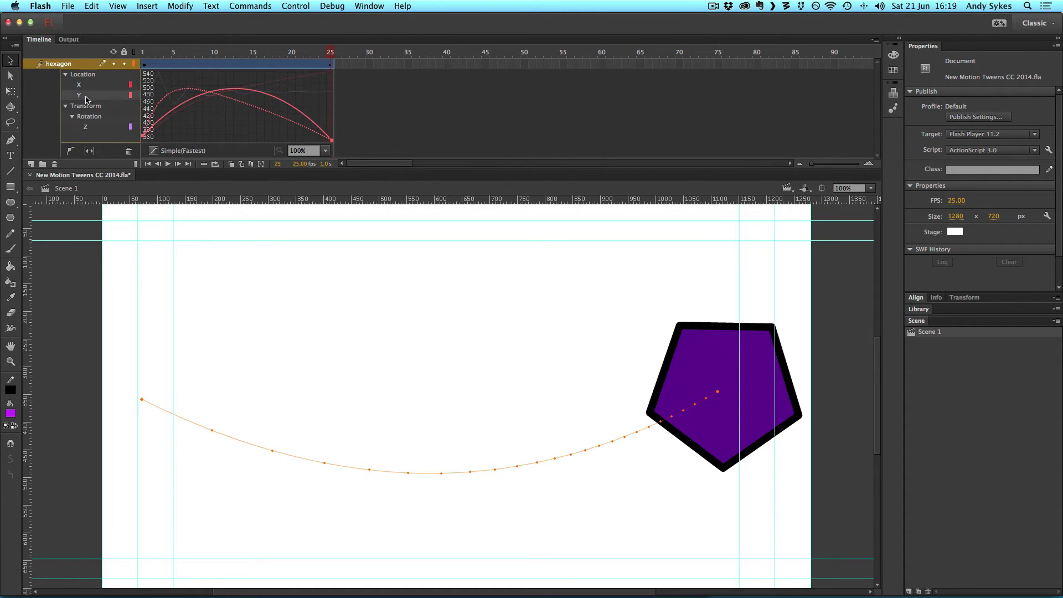
{"action": "left_click", "coordinate": [85, 86]}
{"action": "left_click", "coordinate": [87, 77]}
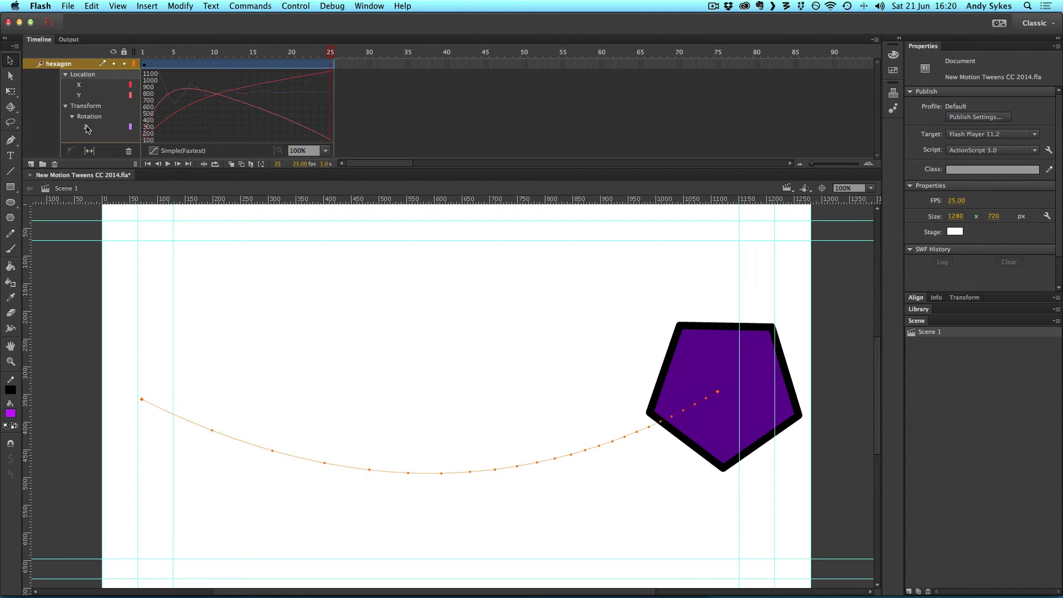
{"action": "left_click", "coordinate": [79, 84]}
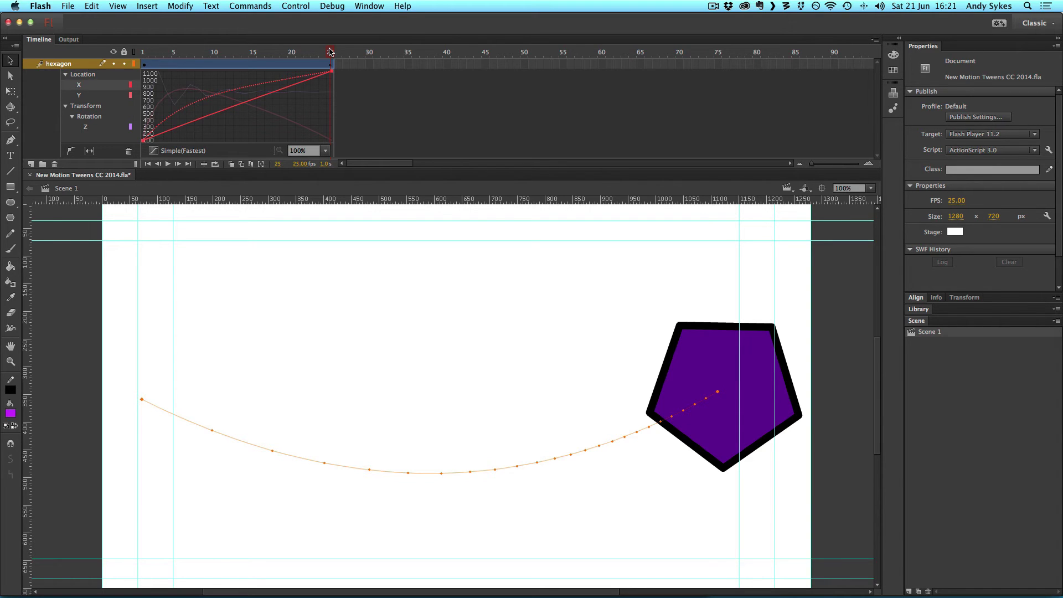
- Extend the tween to frame 40 with the pentagon at top centre, then preview the motion
{"action": "left_click", "coordinate": [448, 64]}
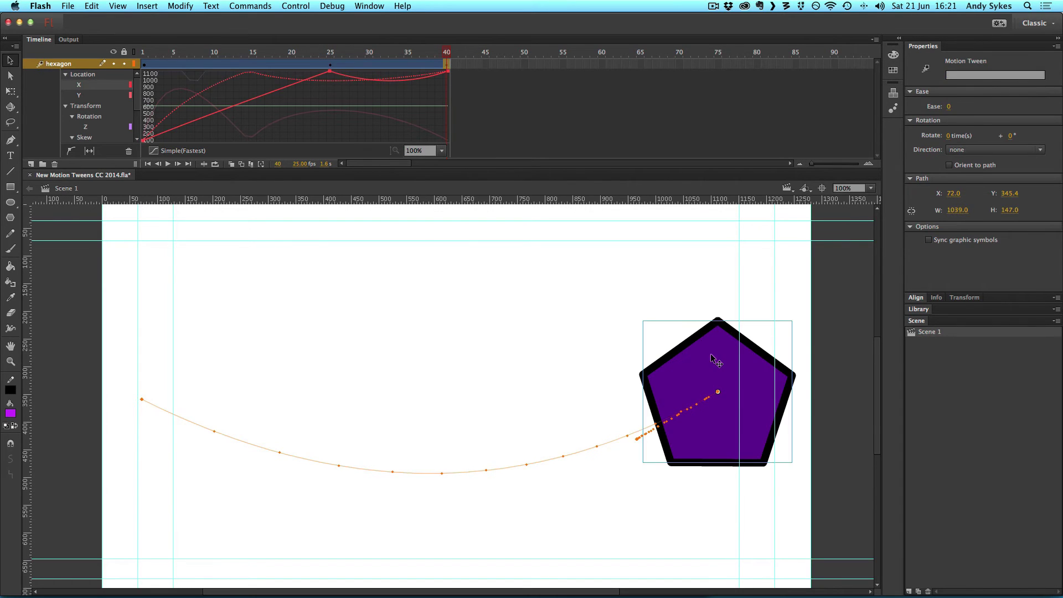
{"action": "left_click_drag", "start_coordinate": [712, 358], "coordinate": [439, 254]}
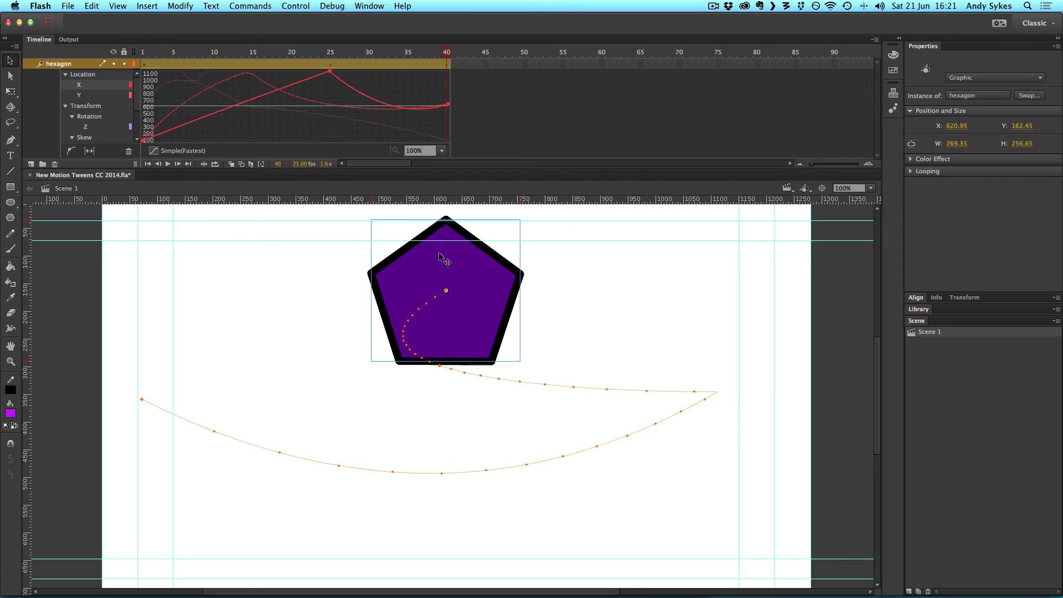
{"action": "left_click_drag", "start_coordinate": [383, 53], "coordinate": [3, 59]}
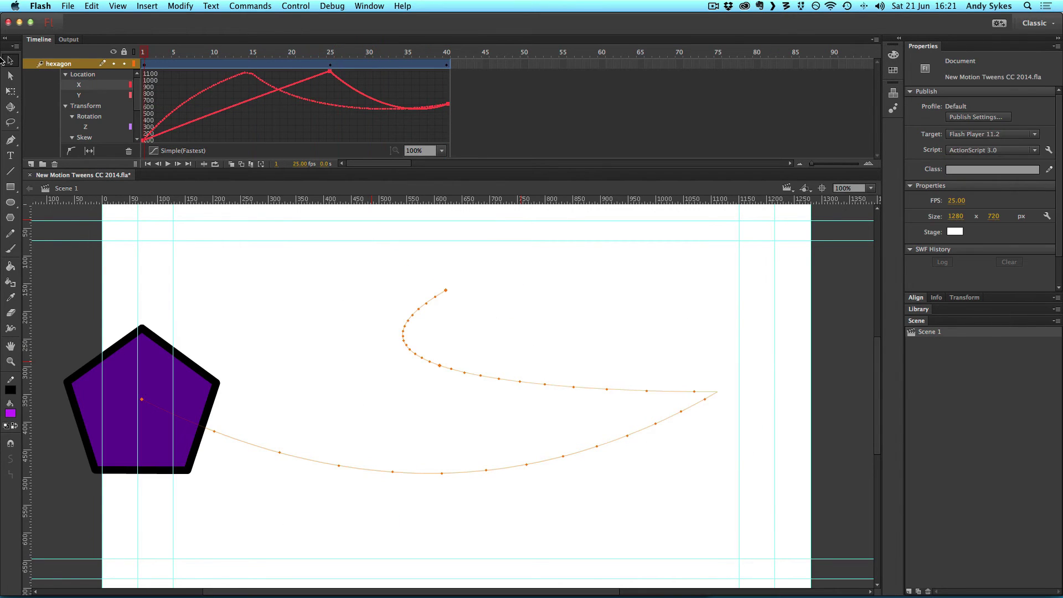
{"action": "key", "text": "Return"}
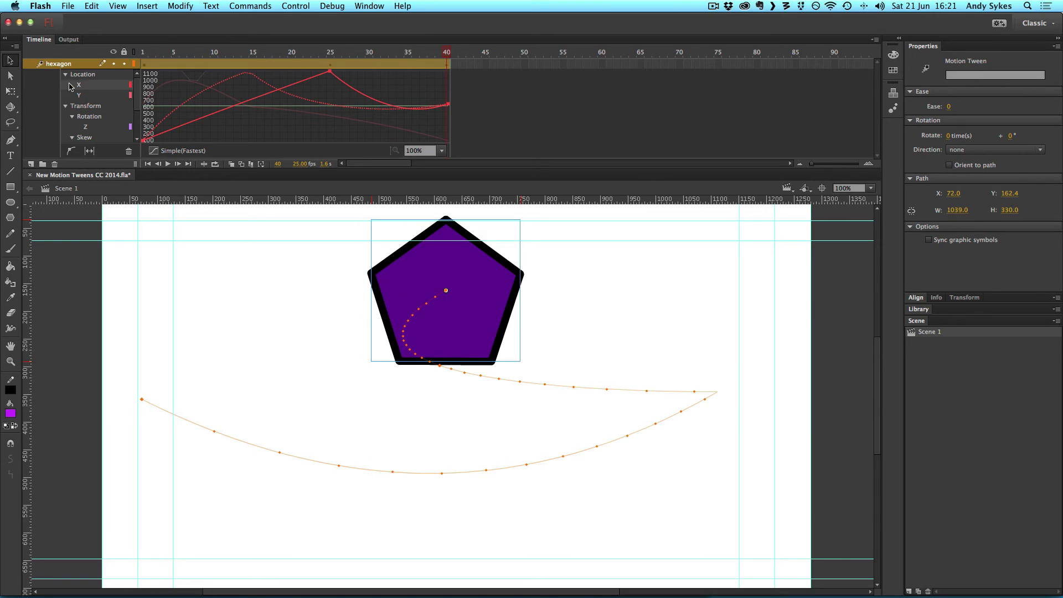
{"action": "left_click", "coordinate": [175, 55]}
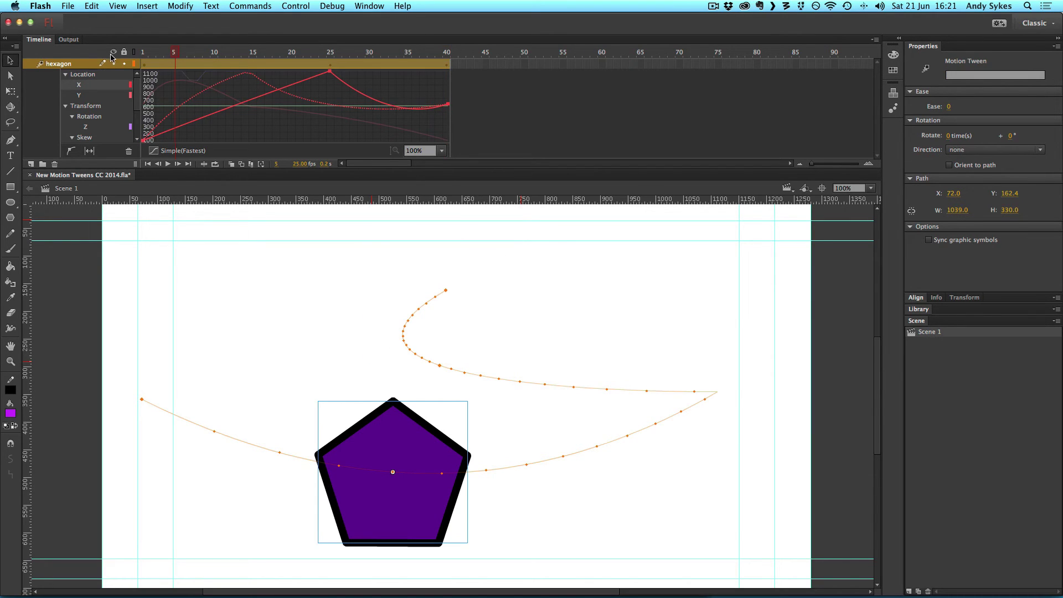
{"action": "left_click", "coordinate": [329, 64]}
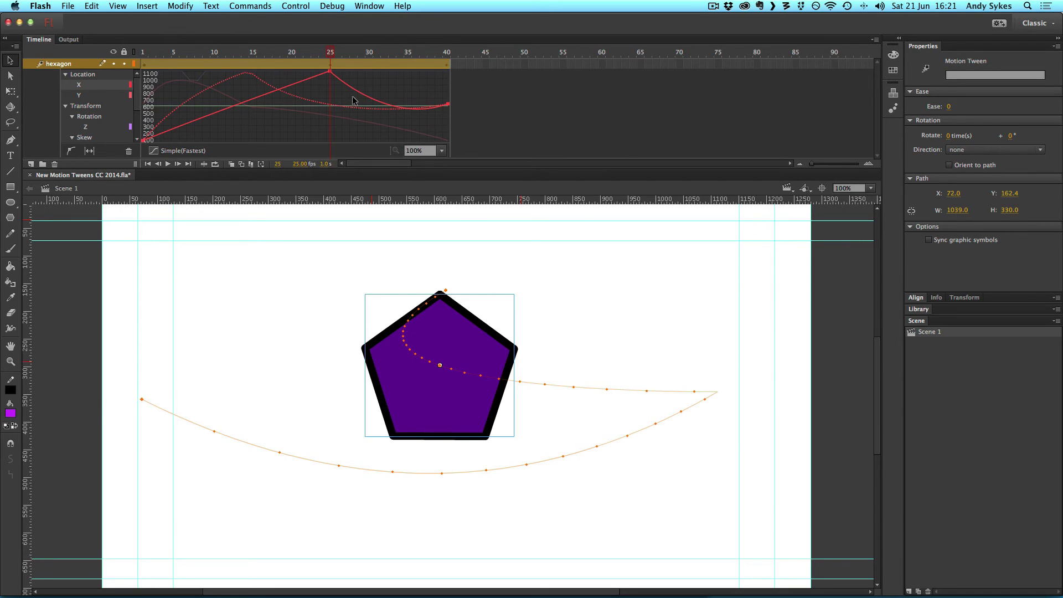
{"action": "left_click_drag", "start_coordinate": [443, 67], "coordinate": [327, 55]}
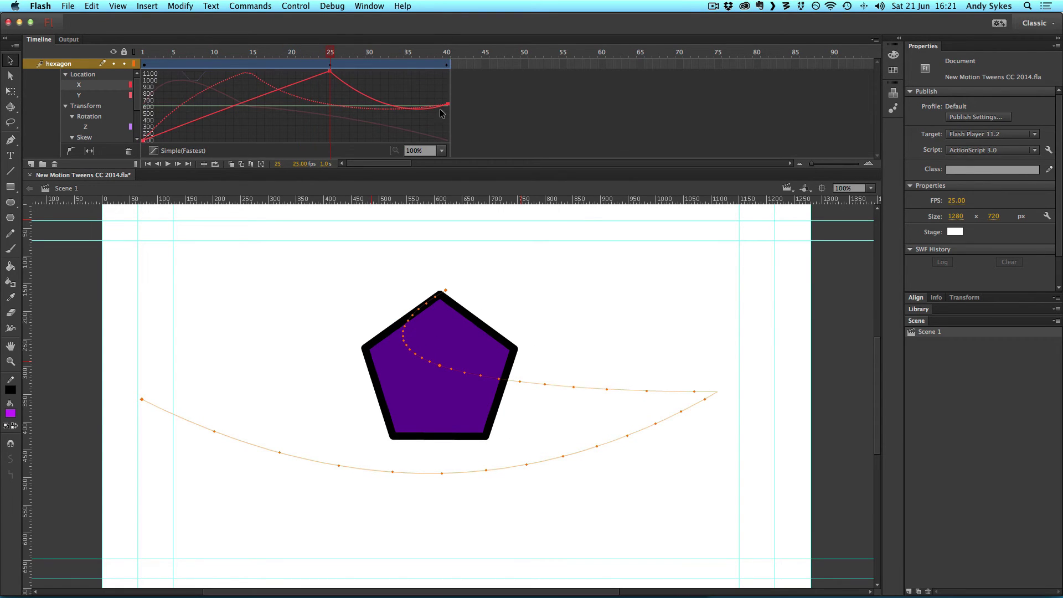
- Undo the top-centre move and the frame-40 extension of the tween
{"action": "left_click", "coordinate": [401, 95]}
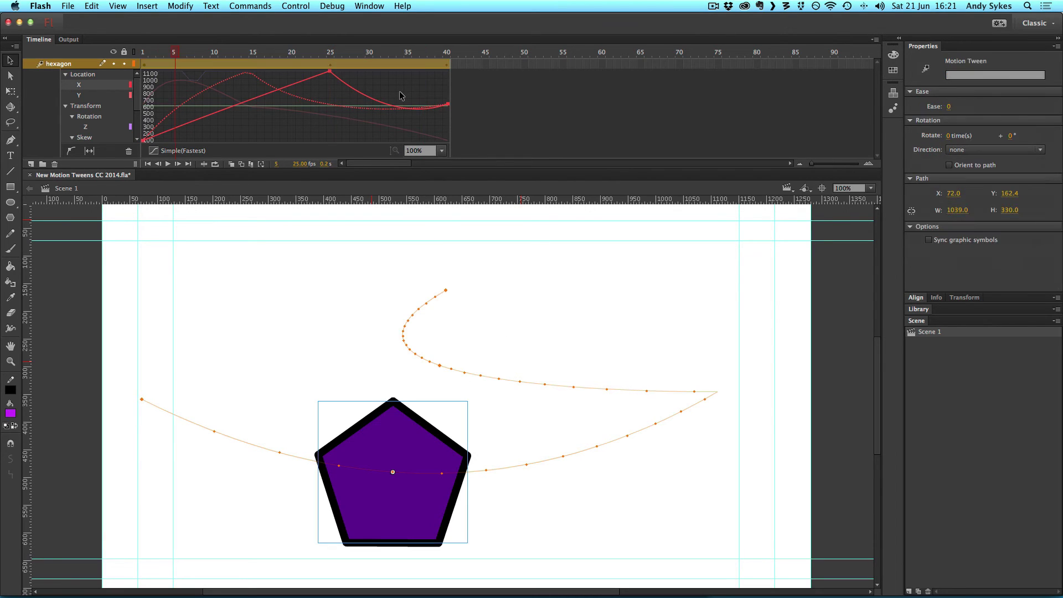
{"action": "key", "text": "super+z"}
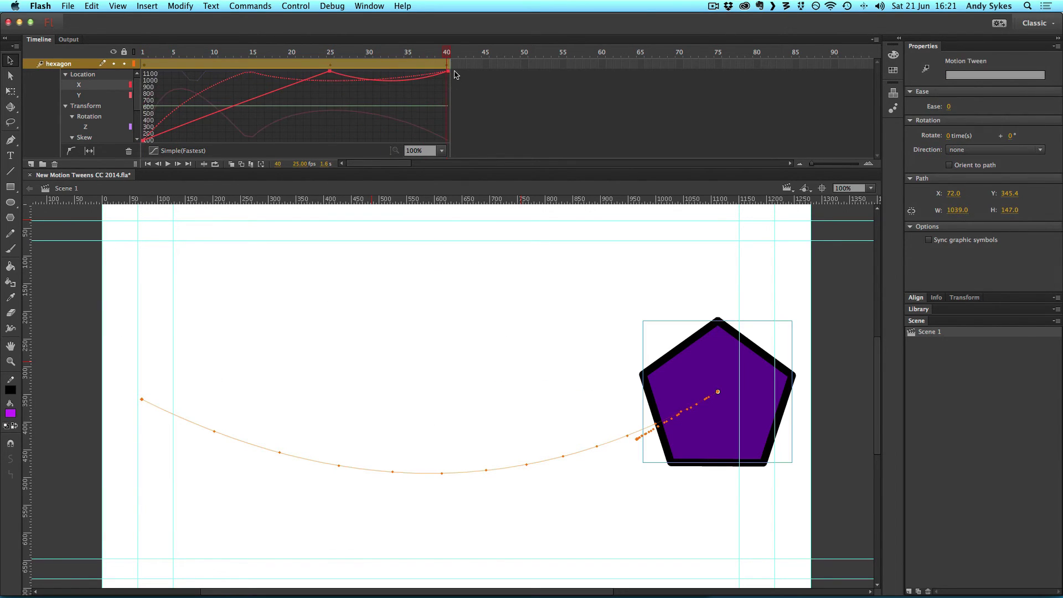
{"action": "key", "text": "super+z"}
- Add a keyframe at frame 26, just past the tween's end
{"action": "left_click", "coordinate": [337, 66]}
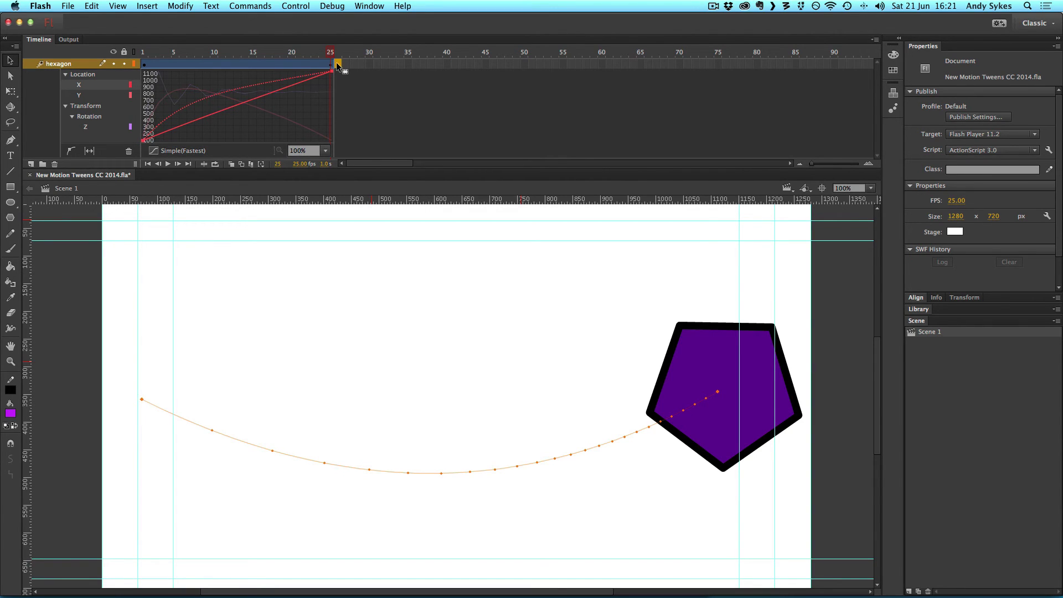
{"action": "key", "text": "F6"}
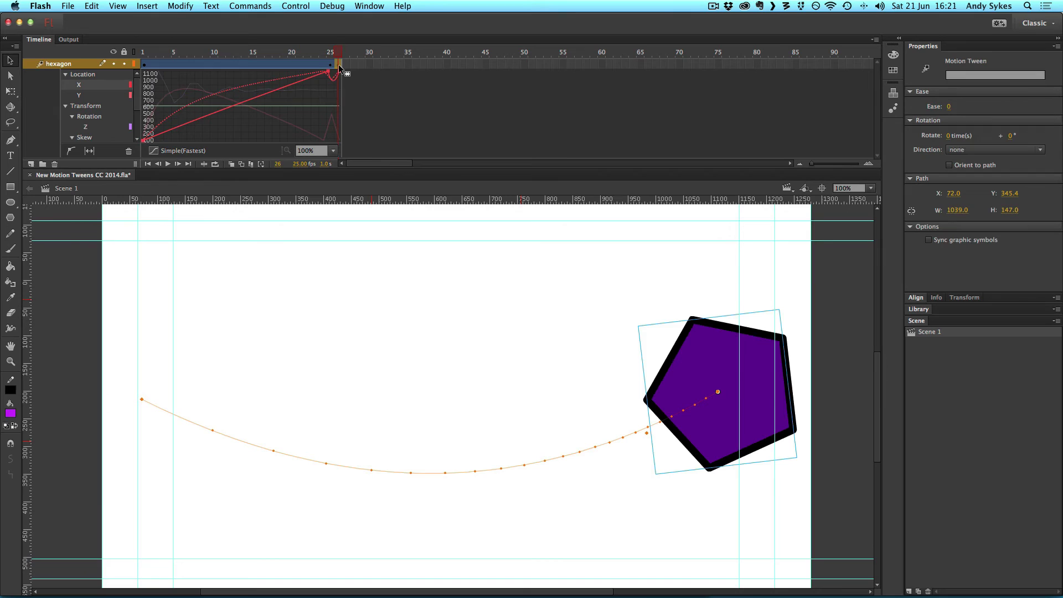
{"action": "right_click", "coordinate": [339, 65]}
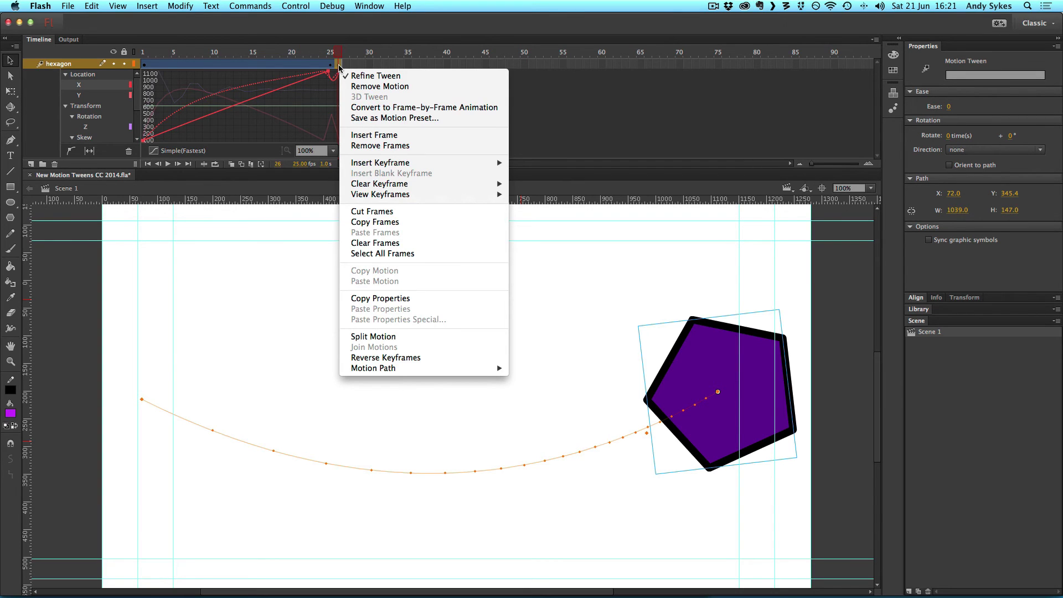
- Split the motion at frame 26, then keyframe frame 41 with the pentagon moved upper left
{"action": "left_click", "coordinate": [423, 337]}
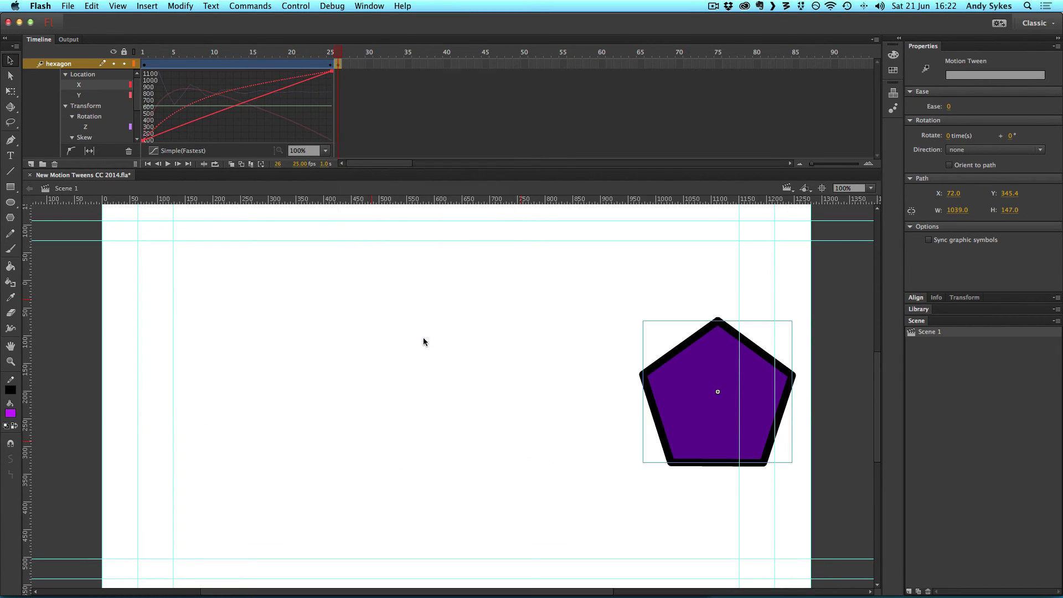
{"action": "left_click", "coordinate": [456, 64]}
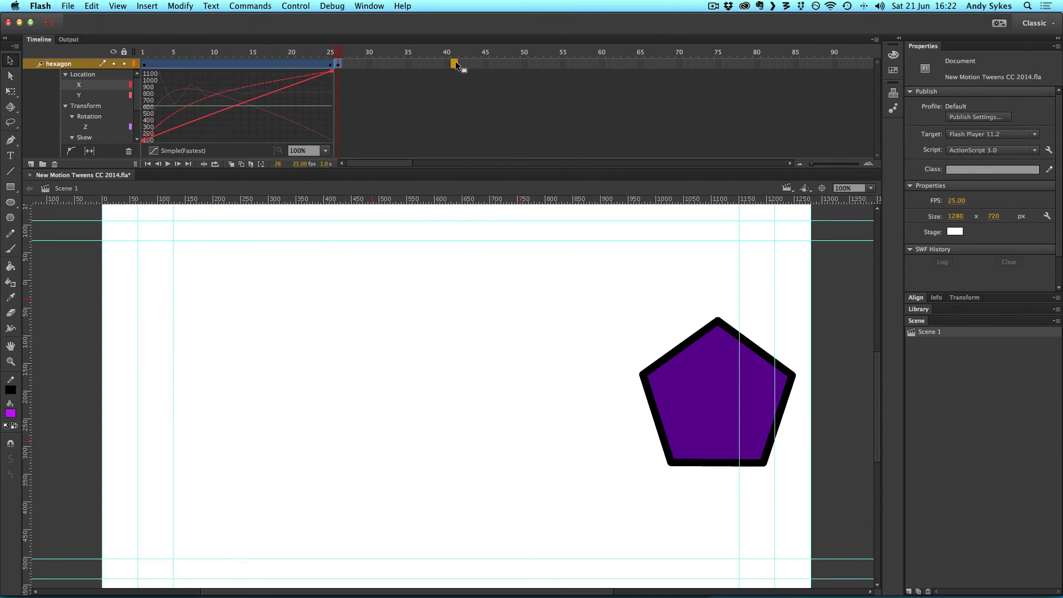
{"action": "key", "text": "F6"}
{"action": "left_click_drag", "start_coordinate": [662, 416], "coordinate": [175, 321]}
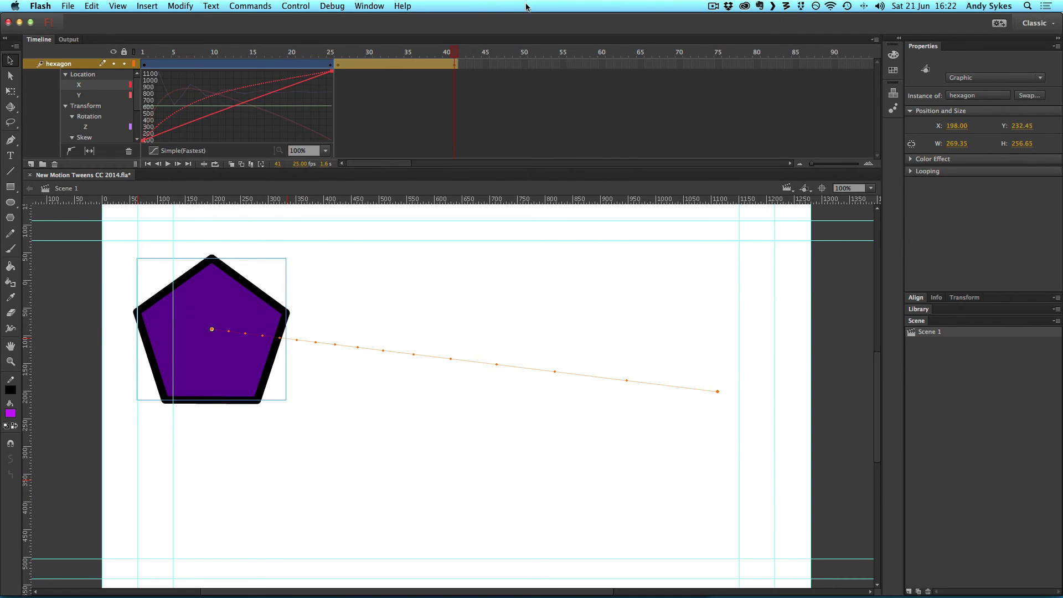
{"action": "left_click", "coordinate": [360, 65]}
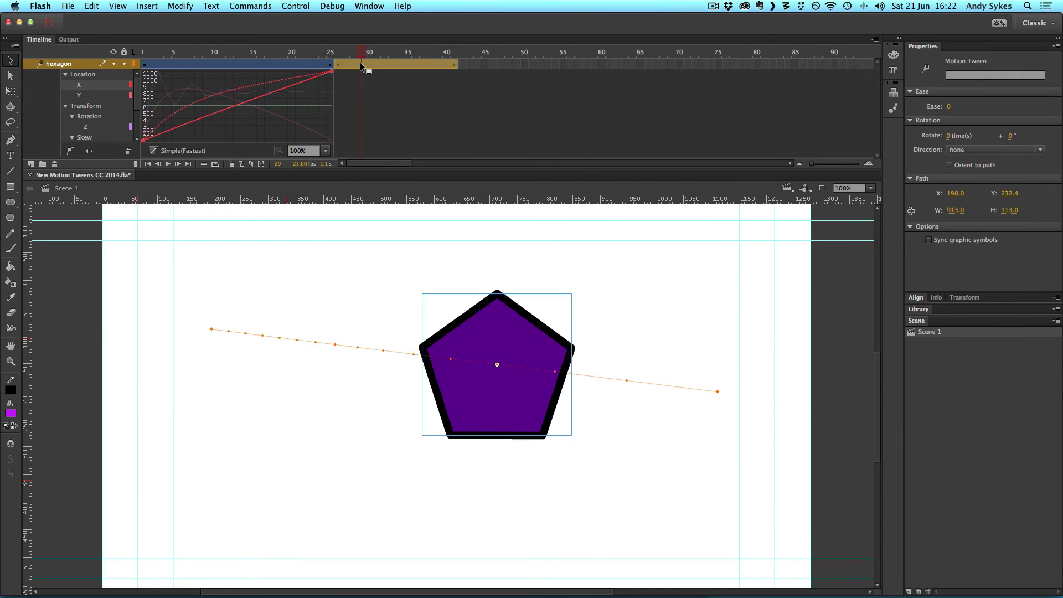
- In the second span's motion editor, replace the Z rotation's Spring ease with No Ease
{"action": "double_click", "coordinate": [360, 64]}
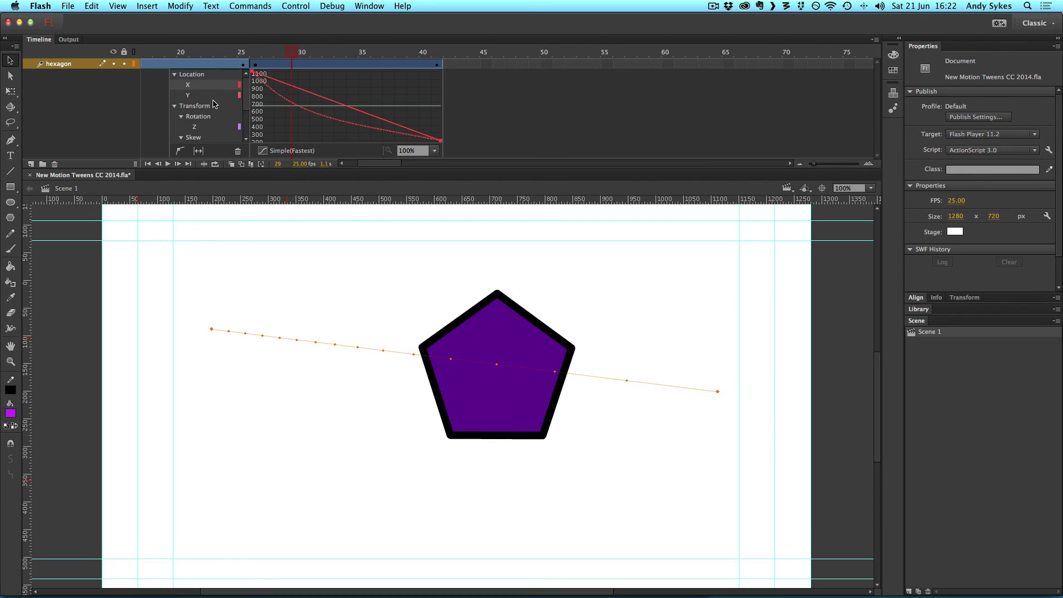
{"action": "left_click", "coordinate": [208, 127]}
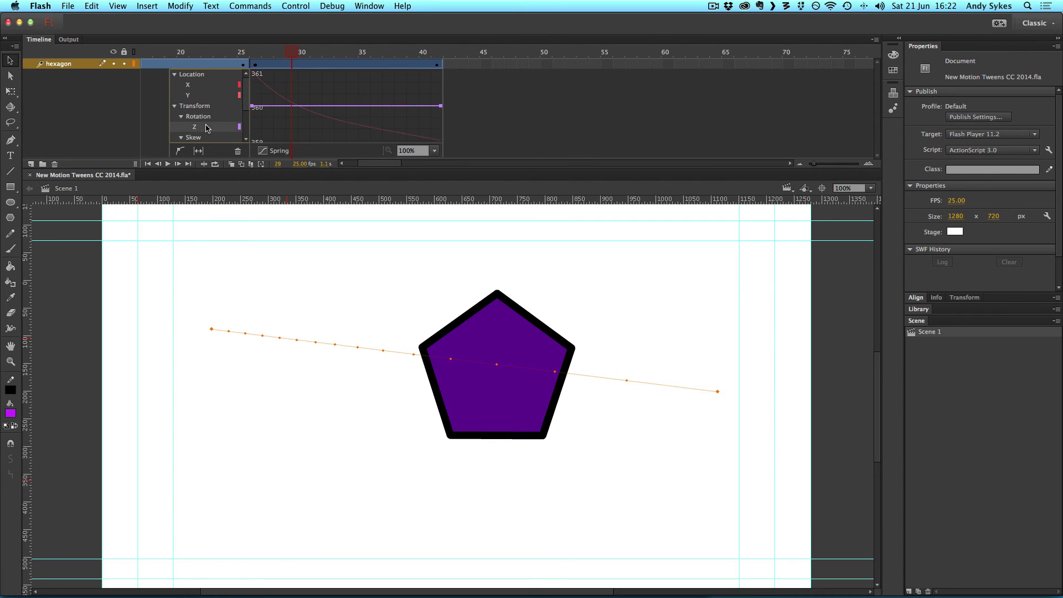
{"action": "left_click", "coordinate": [202, 87]}
{"action": "left_click", "coordinate": [210, 129]}
{"action": "left_click", "coordinate": [281, 150]}
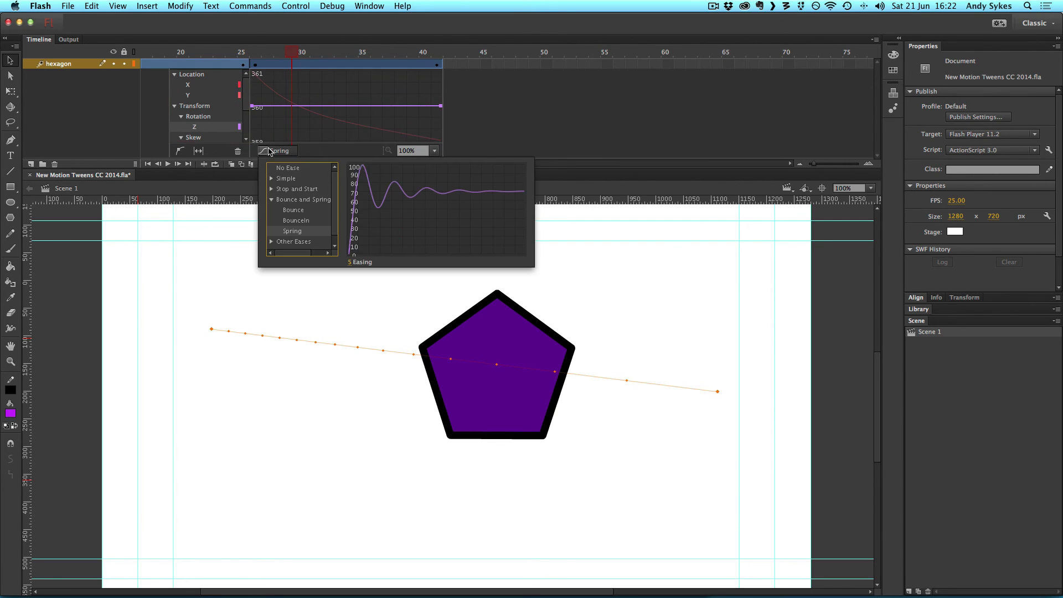
{"action": "left_click", "coordinate": [287, 170]}
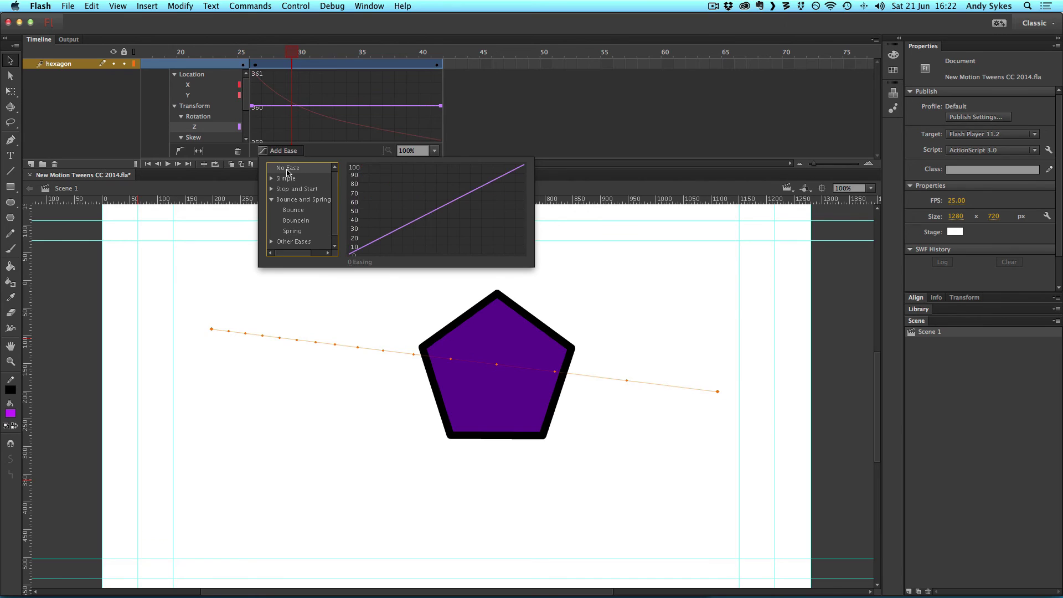
- Give the X/Y location curves a Simple (Slow) ease and scrub the span to preview it
{"action": "left_click", "coordinate": [210, 87]}
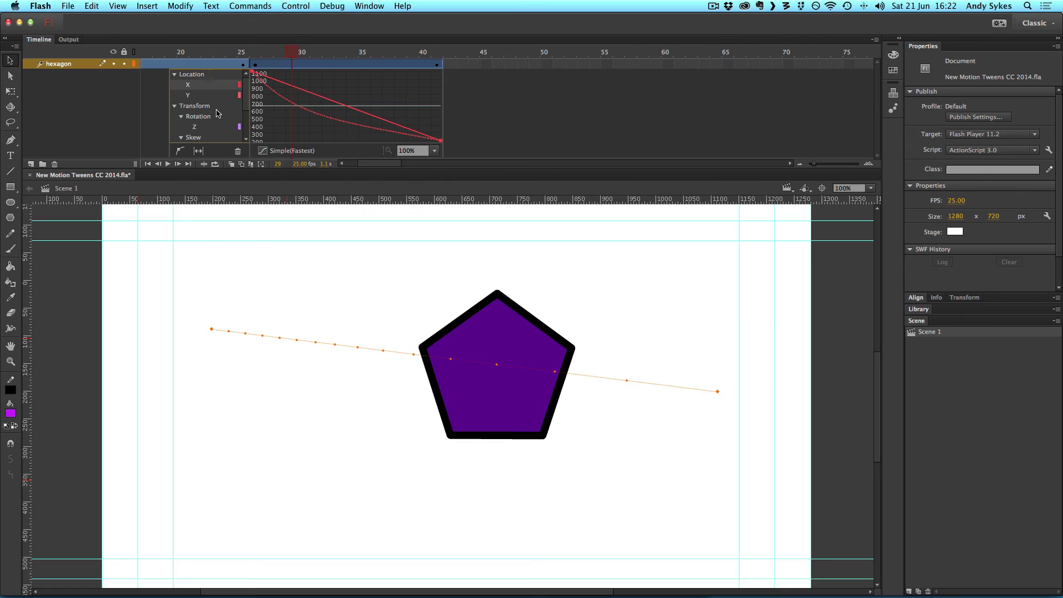
{"action": "left_click", "coordinate": [270, 151]}
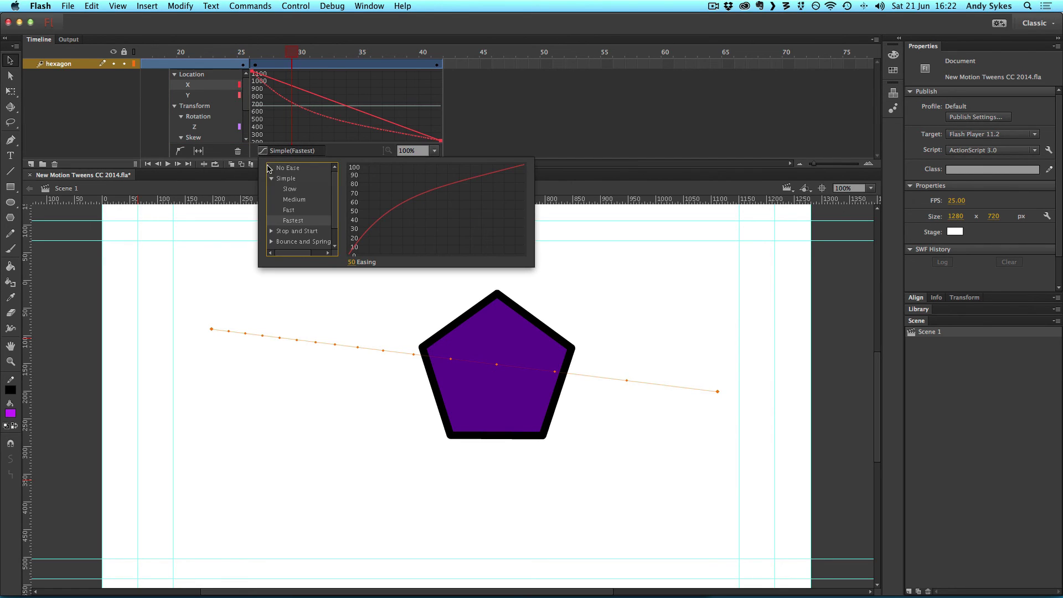
{"action": "left_click", "coordinate": [290, 190]}
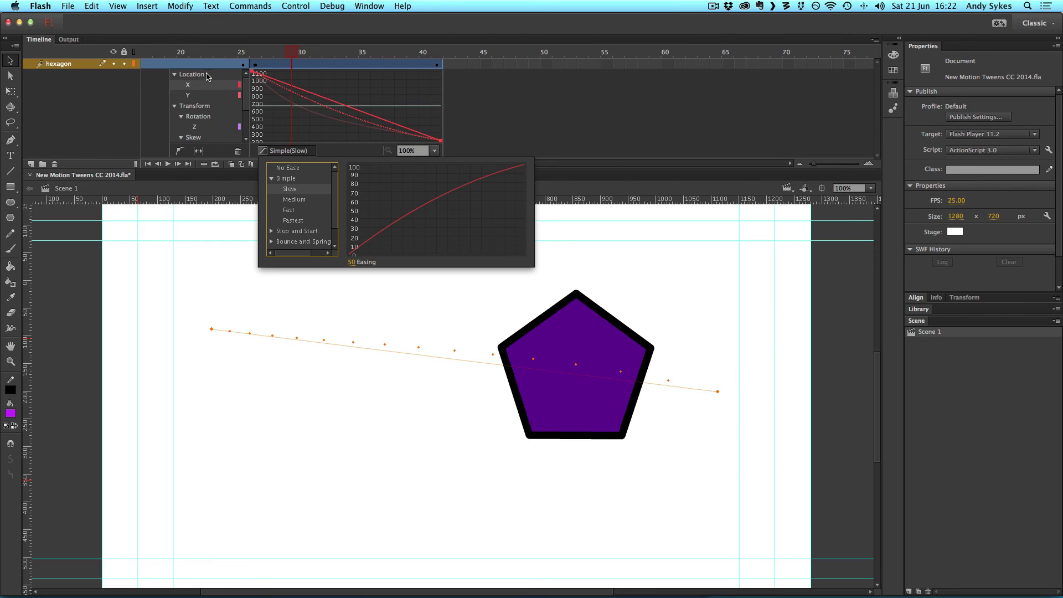
{"action": "left_click", "coordinate": [211, 96]}
{"action": "mouse_move", "coordinate": [308, 55]}
{"action": "left_mouse_down"}
{"action": "mouse_move", "coordinate": [249, 55]}
{"action": "mouse_move", "coordinate": [324, 58]}
{"action": "mouse_move", "coordinate": [299, 55]}
{"action": "left_mouse_up"}
{"action": "key", "text": "Return"}
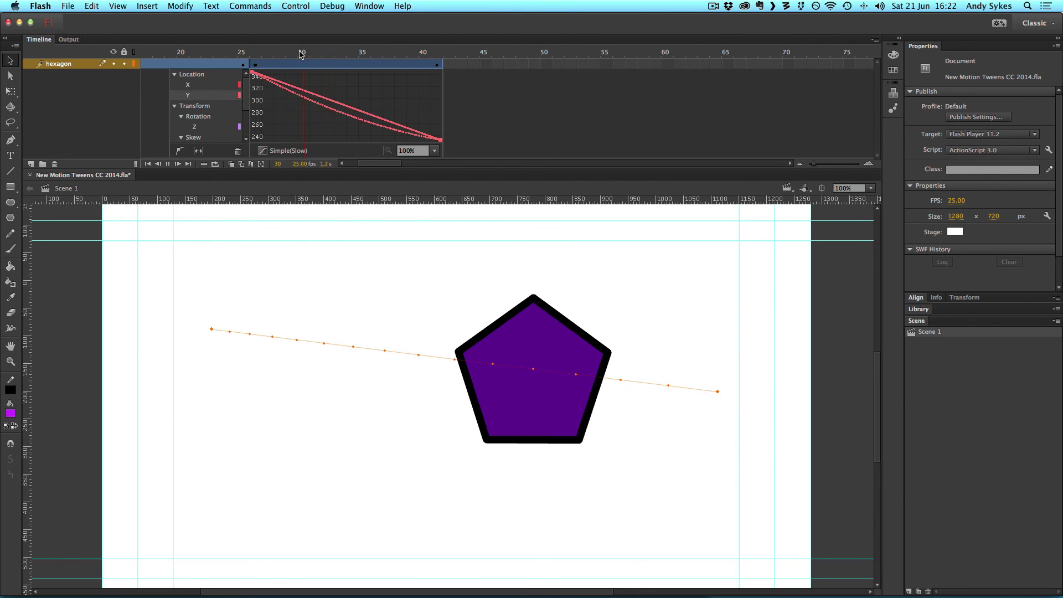
{"action": "scroll", "coordinate": [299, 54], "scroll_direction": "left", "scroll_amount": 5}
{"action": "key", "text": "Return"}
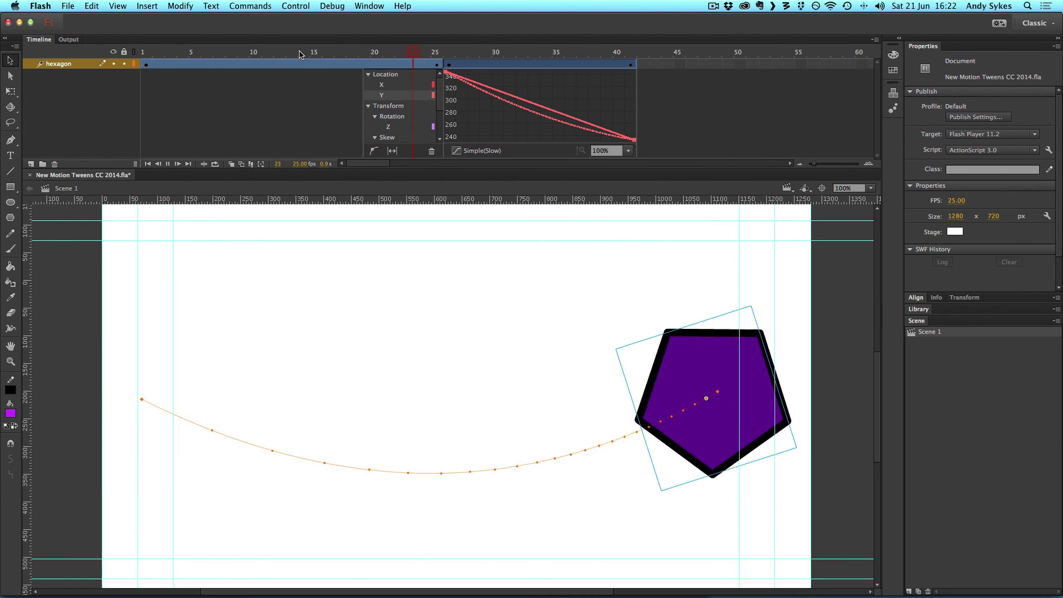
{"action": "key", "text": "Return"}
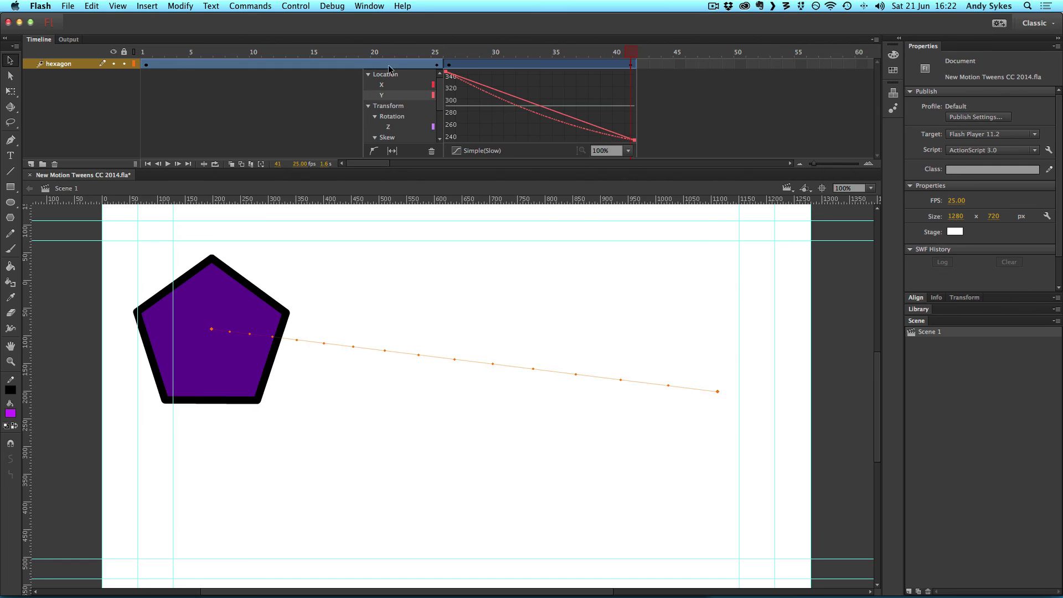
{"action": "left_click_drag", "start_coordinate": [469, 57], "coordinate": [594, 111]}
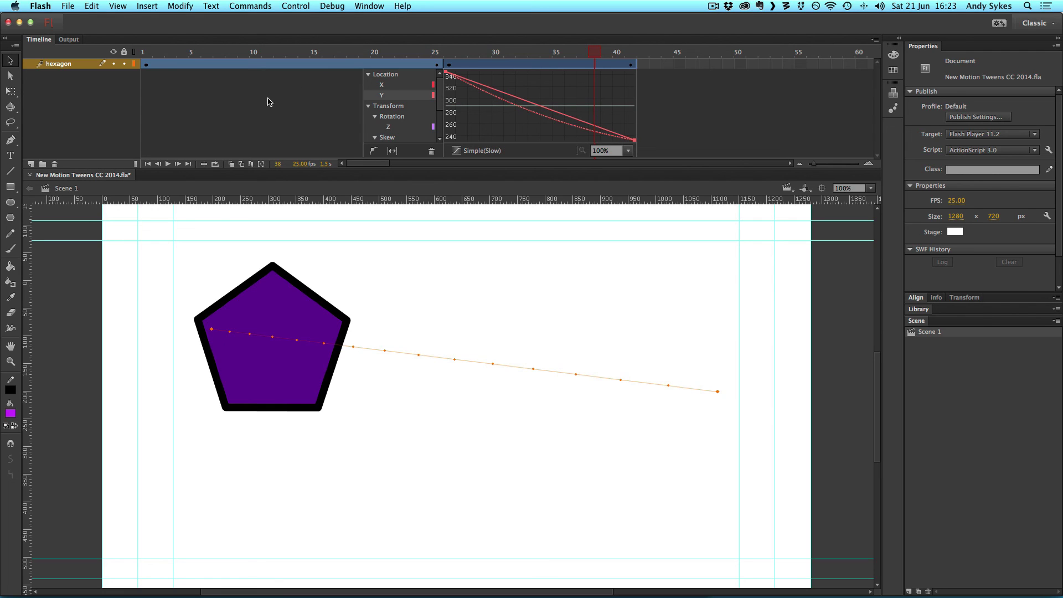
{"action": "double_click", "coordinate": [360, 68]}
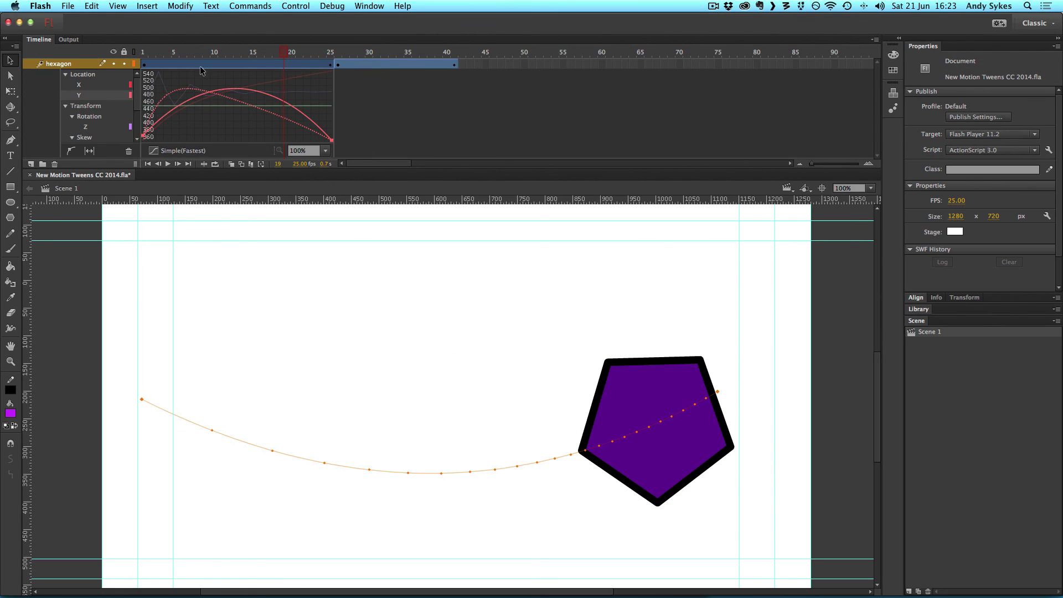
{"action": "double_click", "coordinate": [393, 65]}
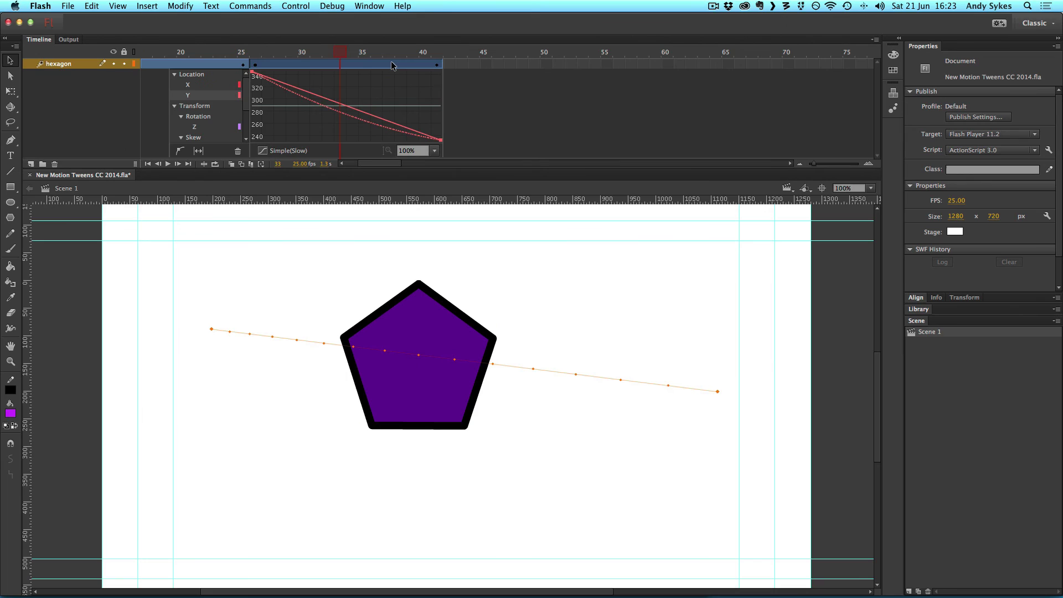